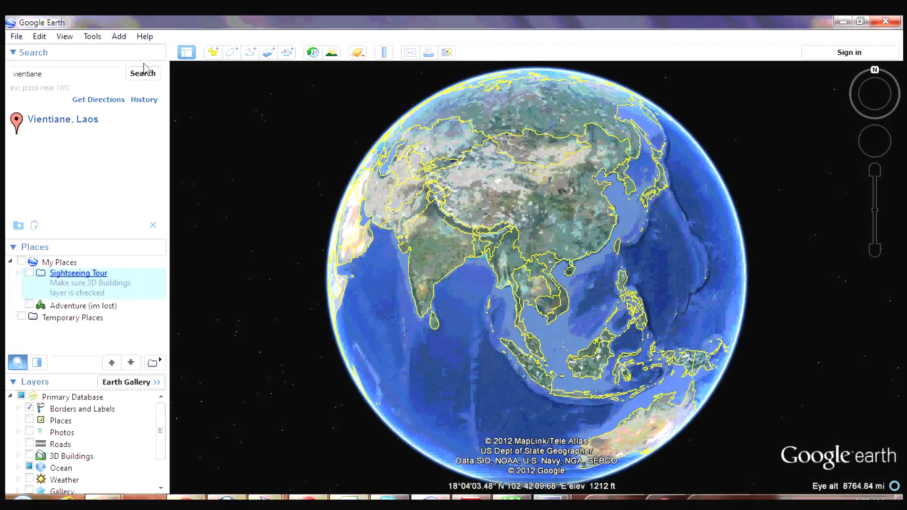
Step: Search Google Earth for 'vientiane' to bring up Vientiane, Laos
click(141, 74)
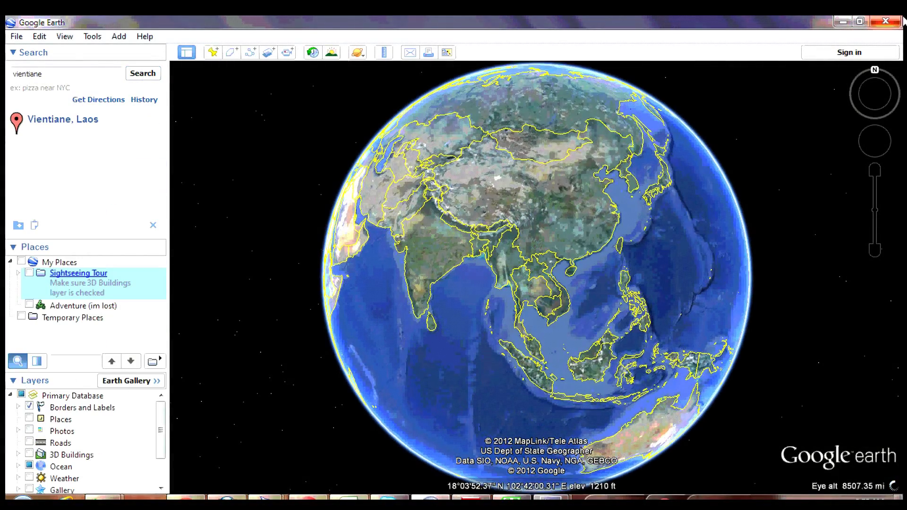
Step: Zoom in three times to street level over central Vientiane, about 3965 ft eye altitude
mouse_move(899, 132)
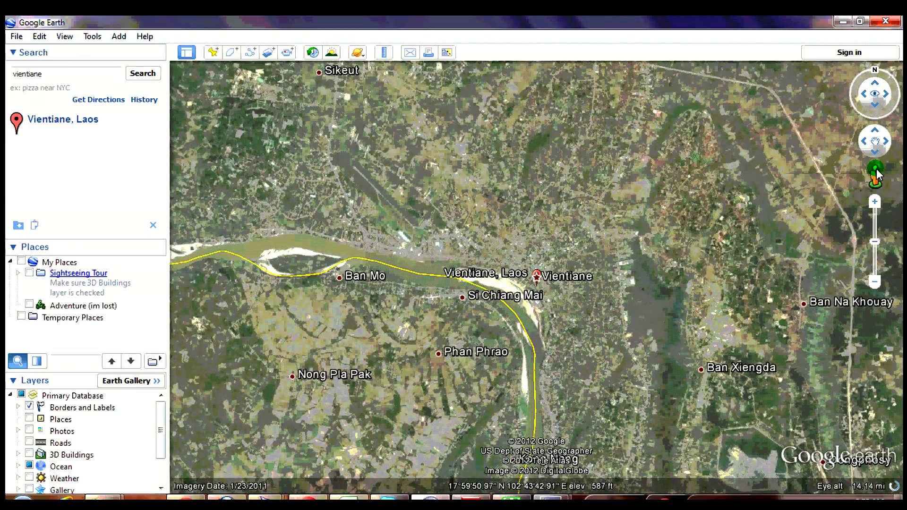
click(875, 203)
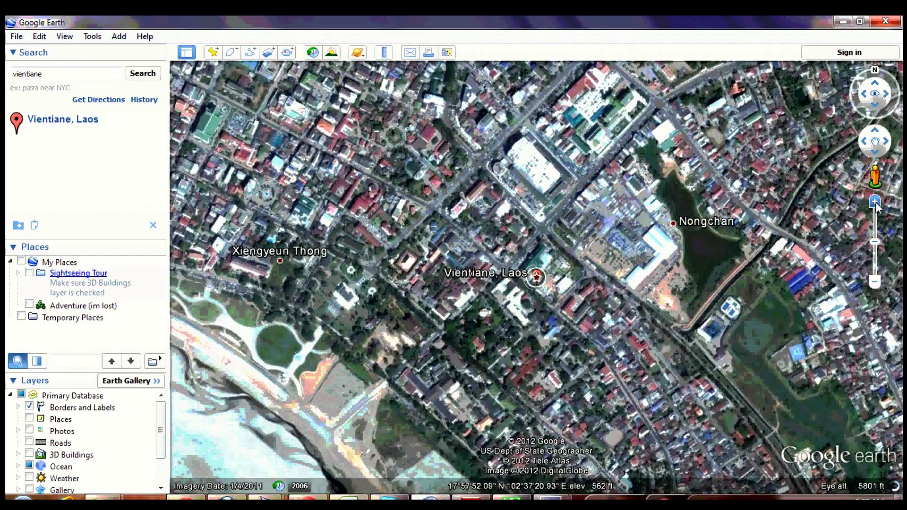
click(875, 203)
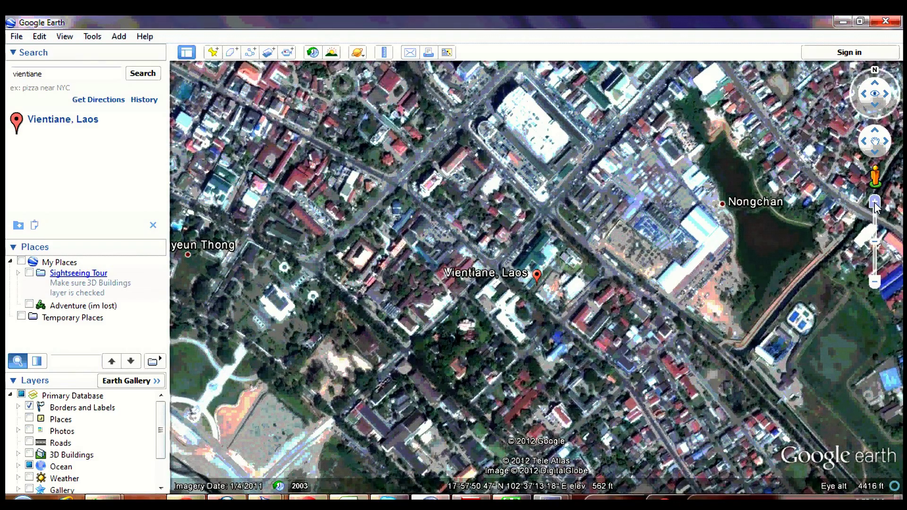
click(875, 203)
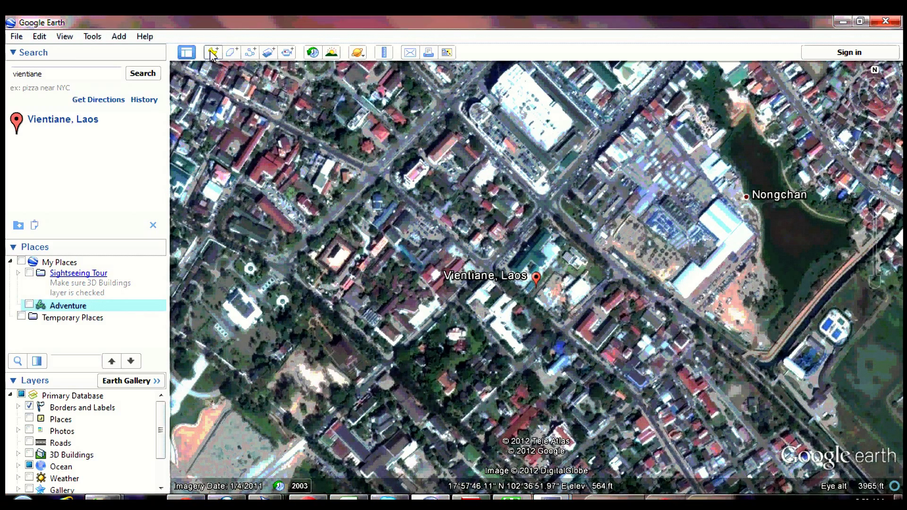
Step: Create cross-hairs placemark 'corner 1' at the view's top-left, copy its latitude, and save it
click(213, 52)
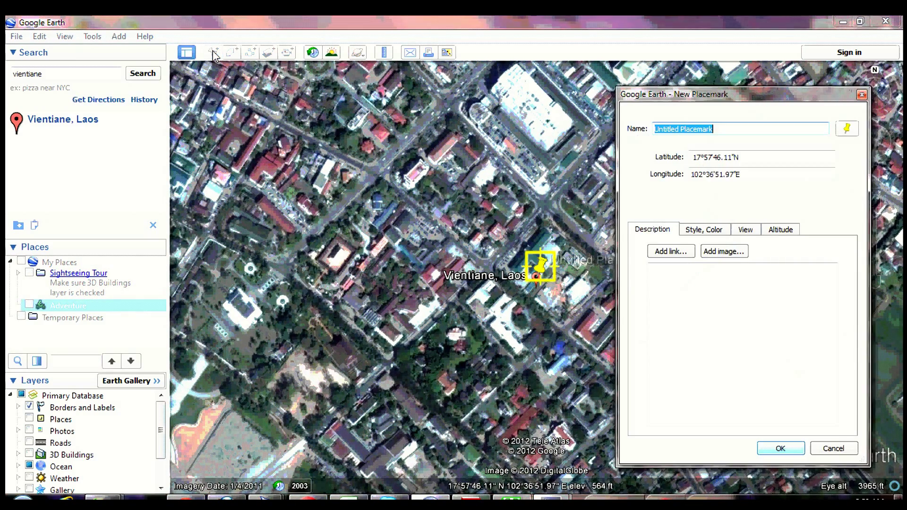
text(co)
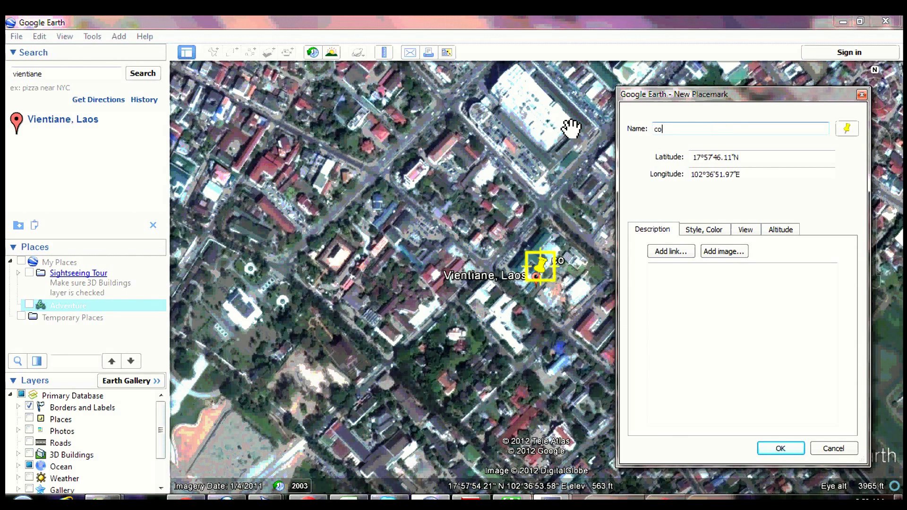
text(rner 1)
click(850, 129)
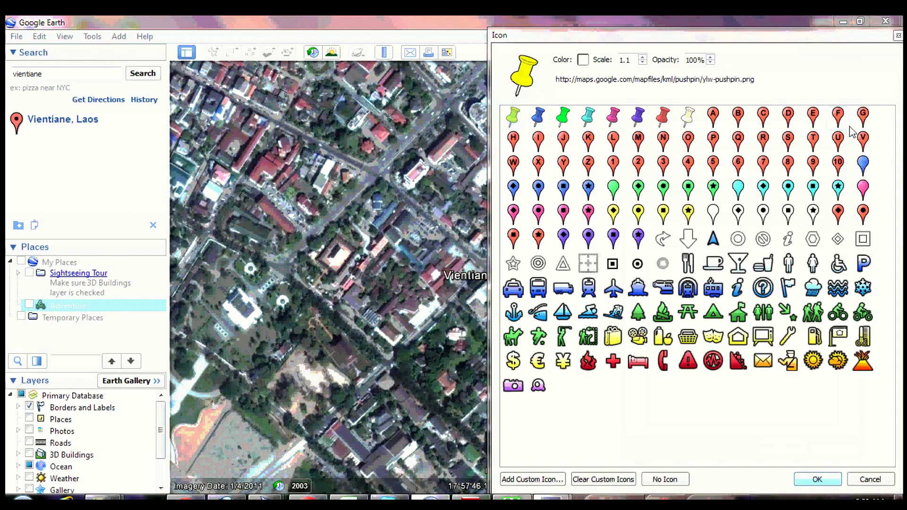
click(590, 265)
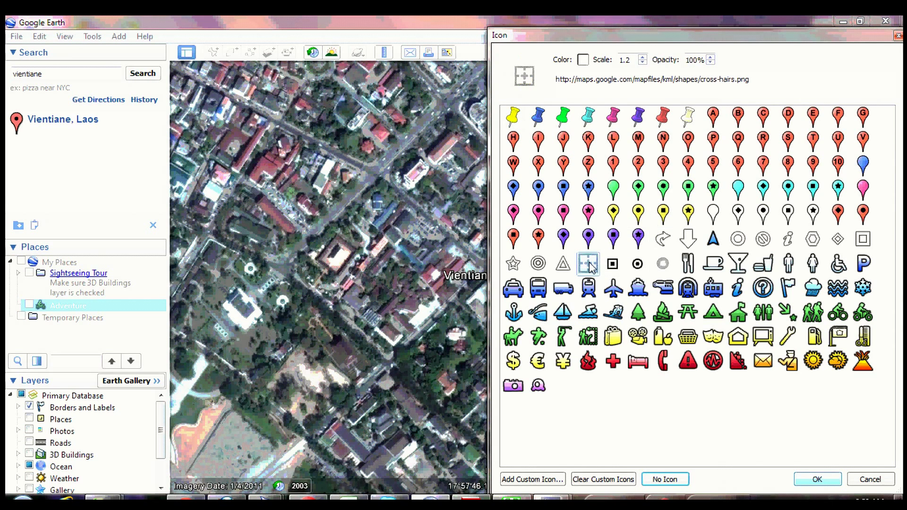
click(805, 479)
drag(539, 281, 190, 83)
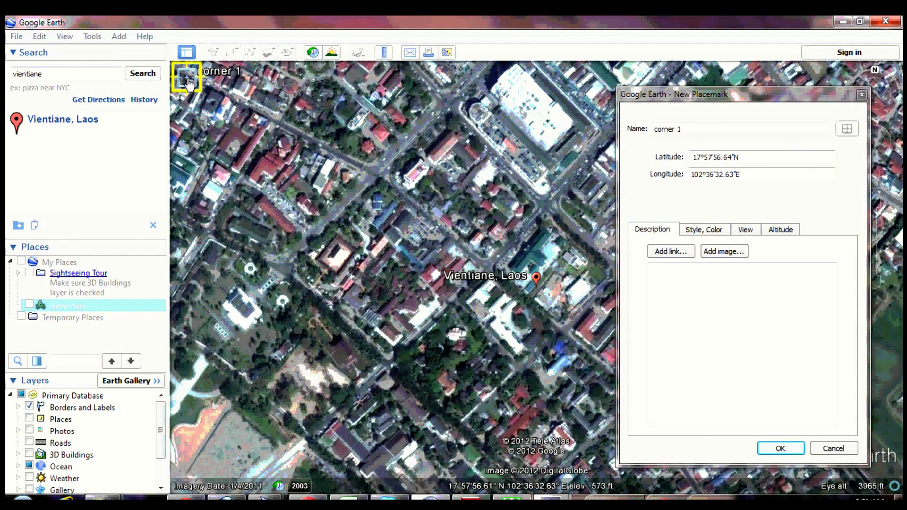
drag(746, 158, 680, 159)
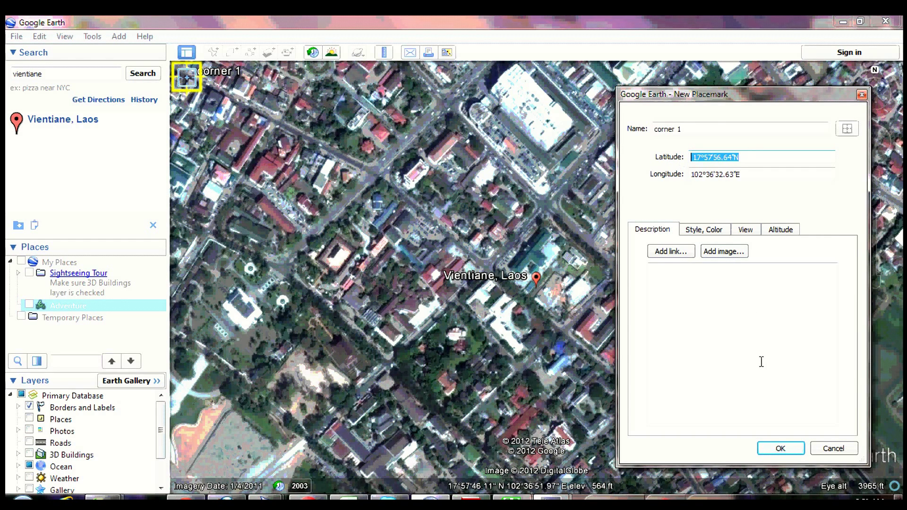
click(782, 449)
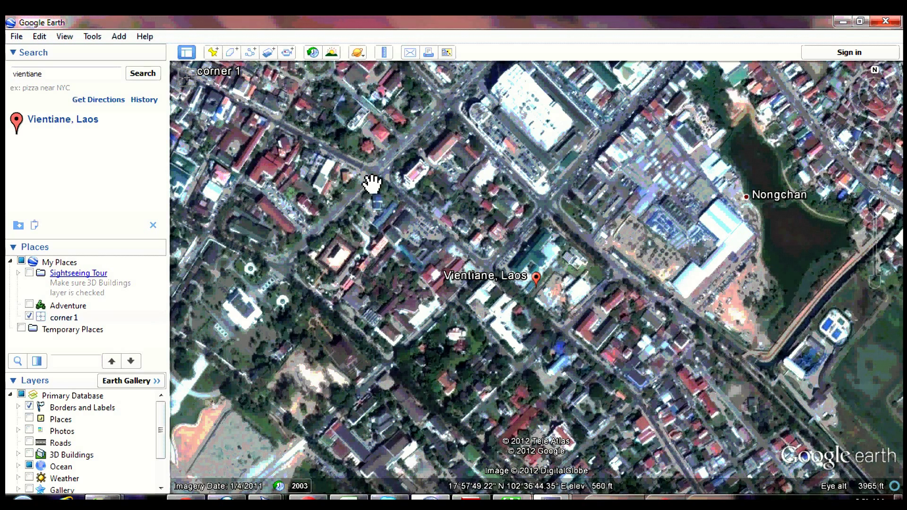
Step: Add a new placemark named 'corner 2', moving its dialog aside
click(213, 52)
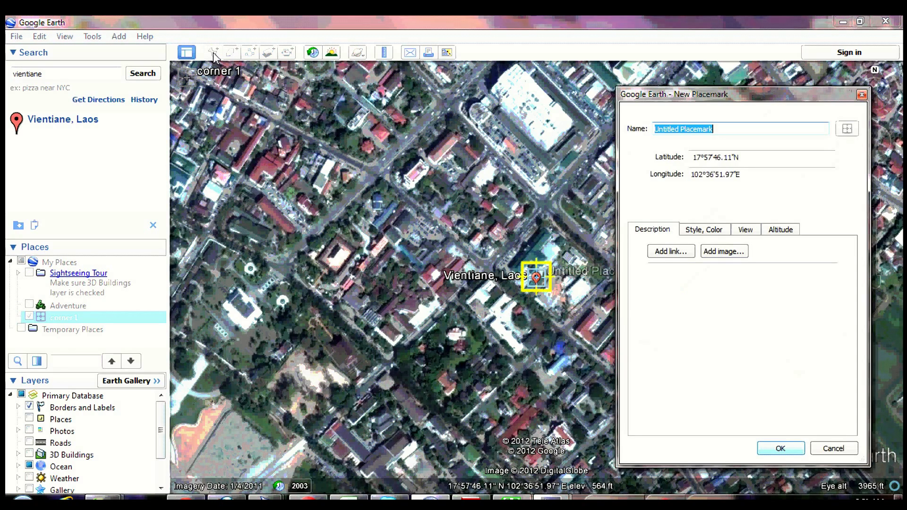
drag(721, 99, 308, 108)
text(corner 2)
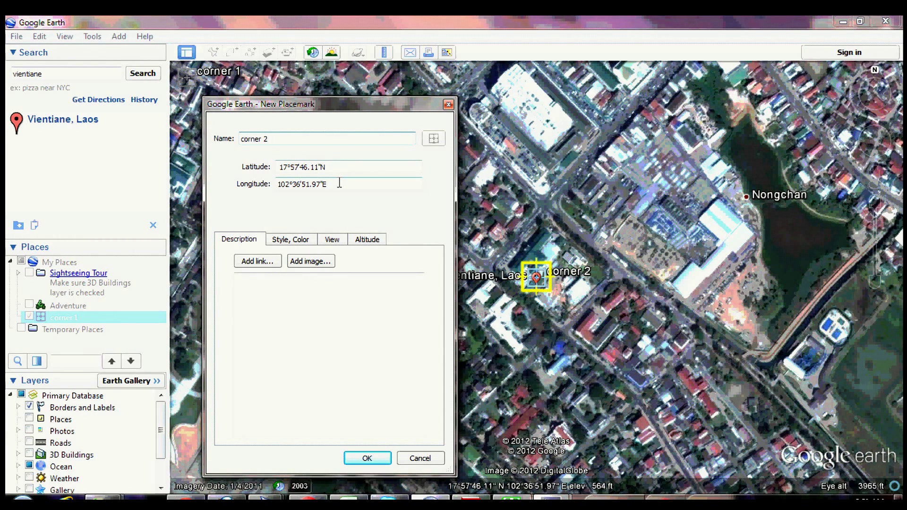
drag(344, 164, 259, 162)
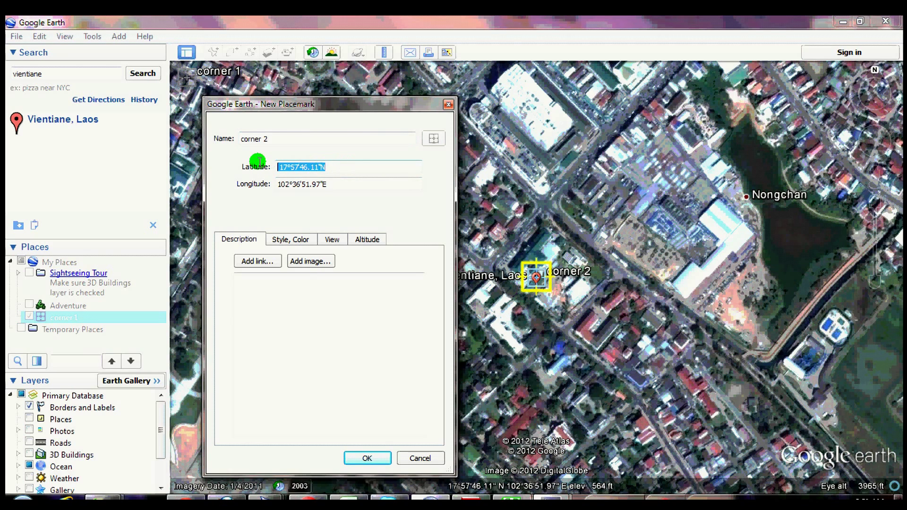
click(256, 160)
Step: Place corner 2 top-right at corner 1's latitude, copy its longitude 102°37'8.46"E, and save it
drag(567, 272, 835, 86)
drag(347, 168, 281, 167)
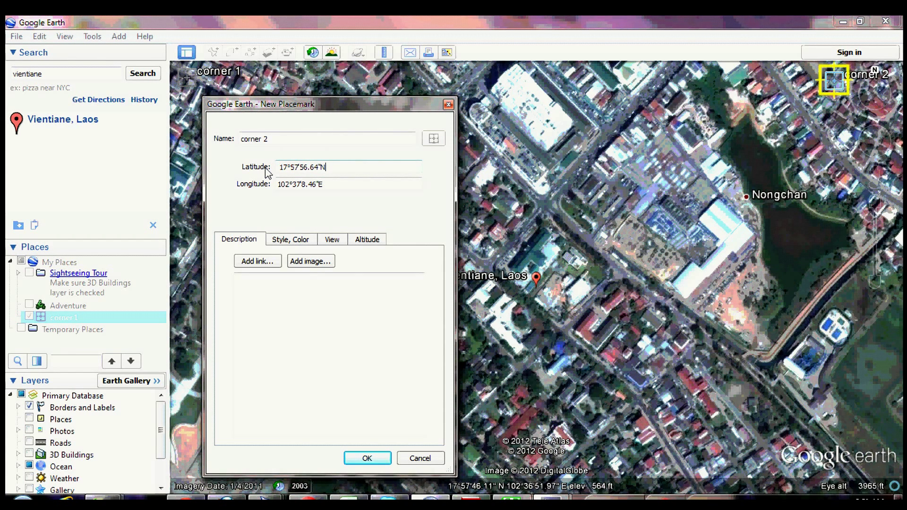
click(338, 183)
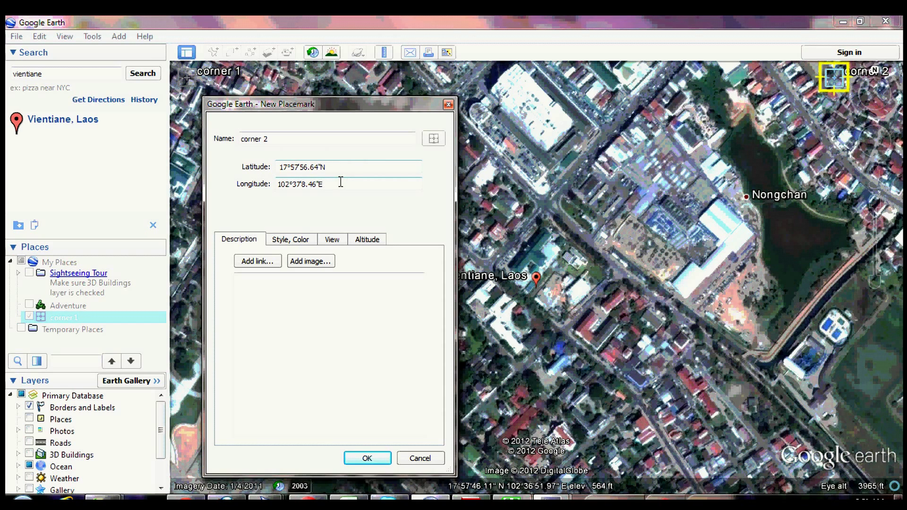
drag(341, 183, 271, 183)
key(ctrl+c)
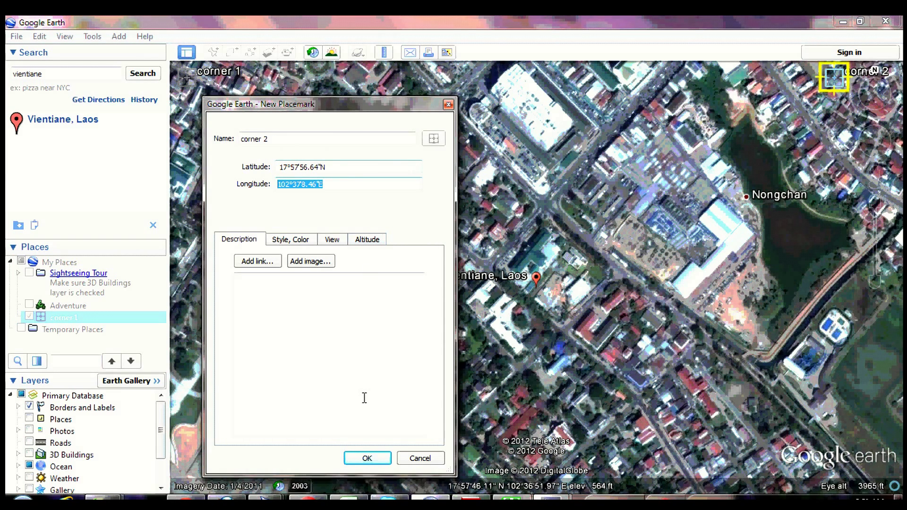
click(367, 458)
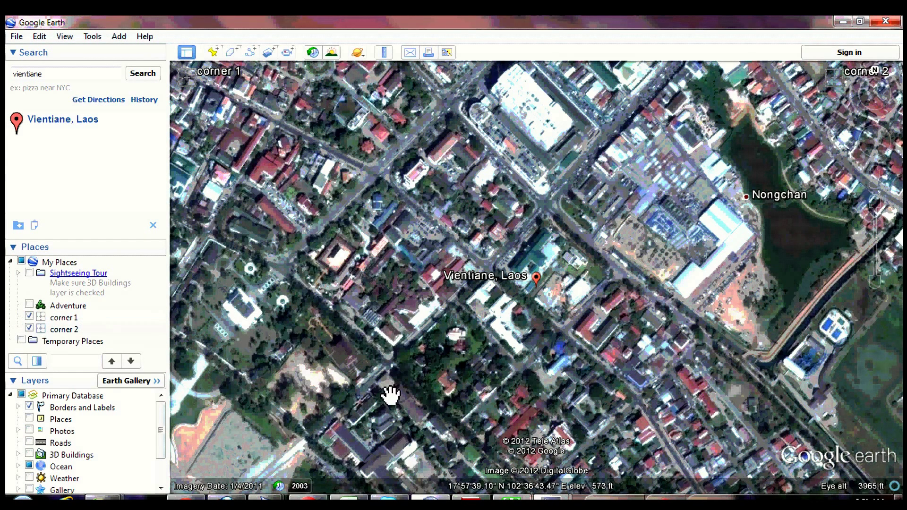
click(214, 51)
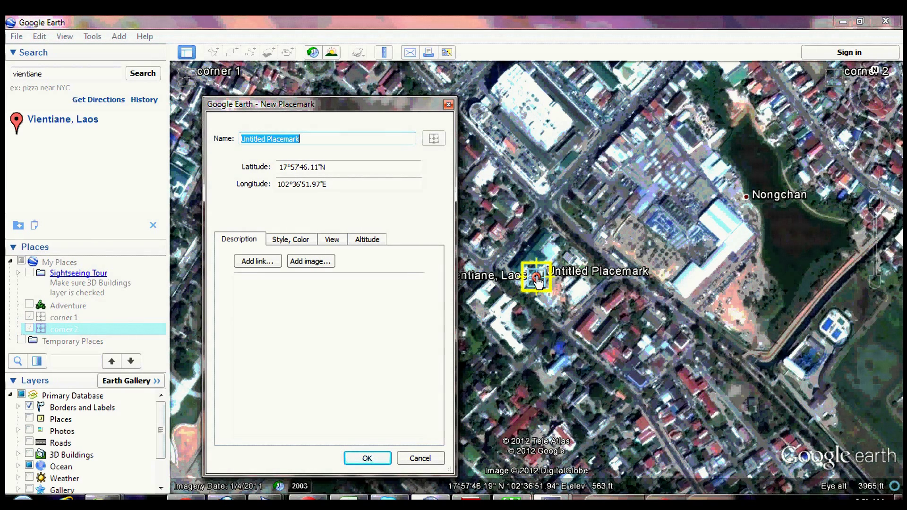
Step: Place 'corner 3' bottom-right at 17°57'38.03"N, pasting longitude 102°37'8.46"E, and save it
drag(537, 279, 840, 436)
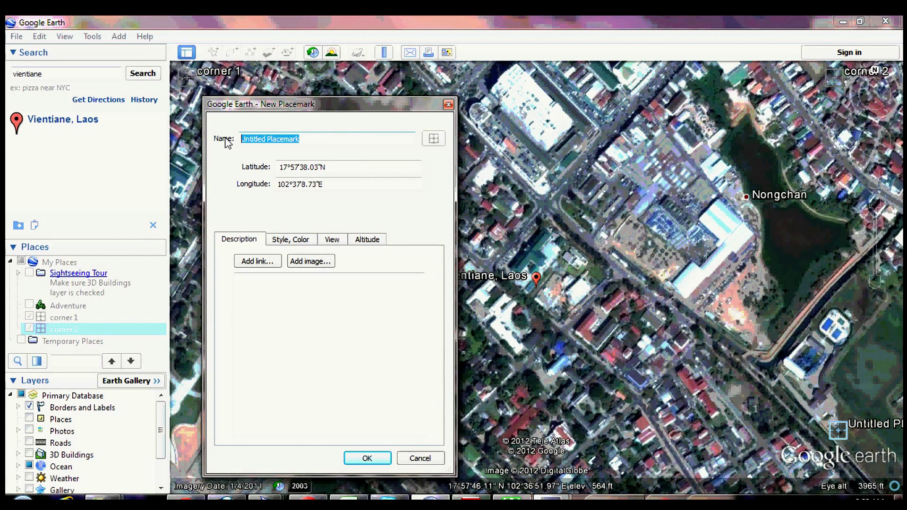
text(corner 3)
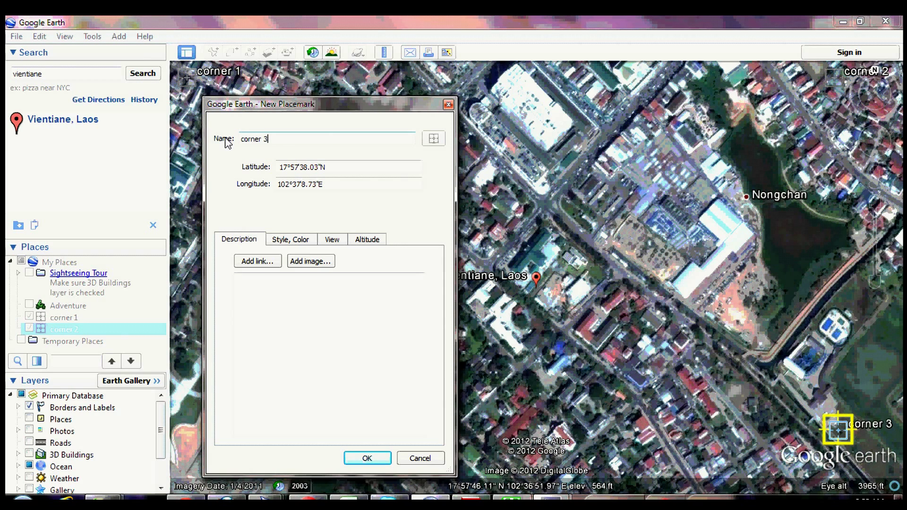
click(337, 184)
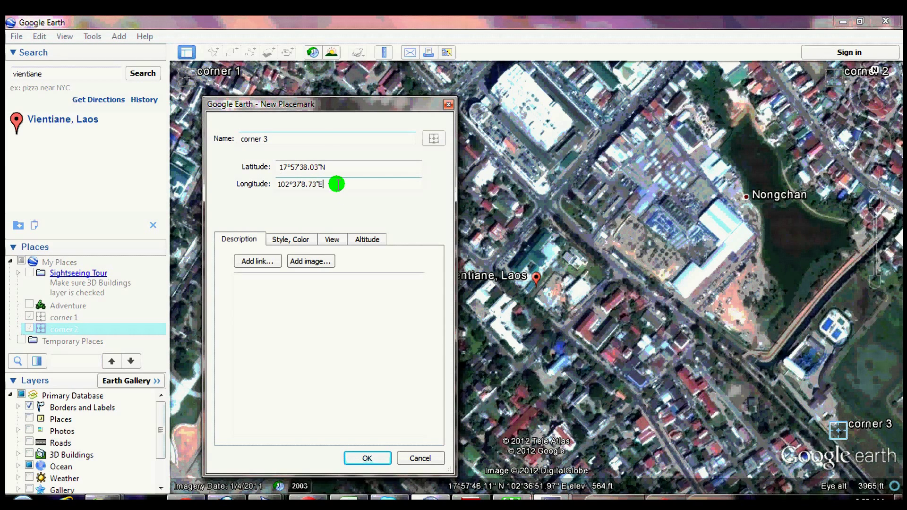
drag(338, 184, 270, 189)
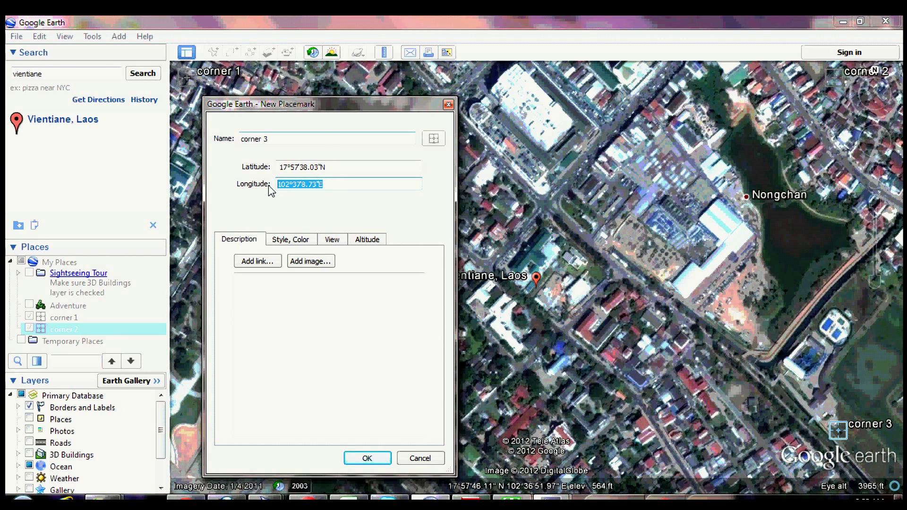
key(ctrl+v)
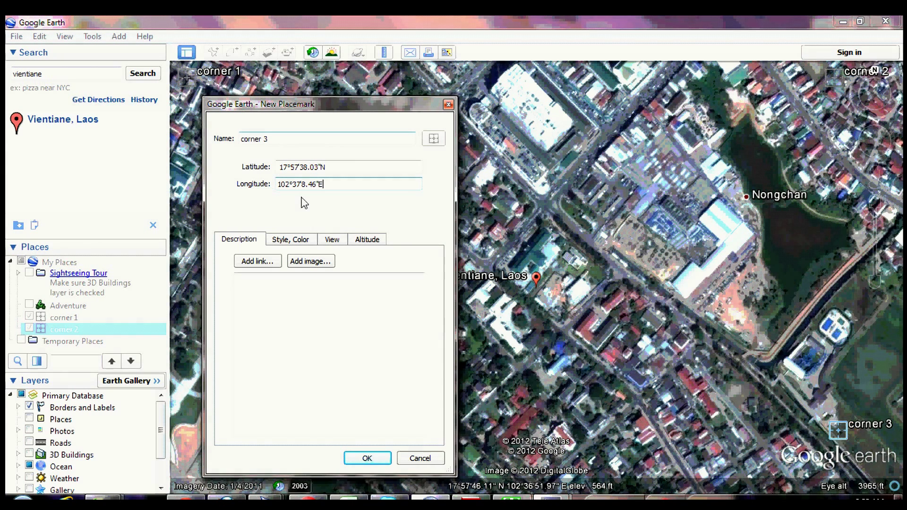
click(368, 458)
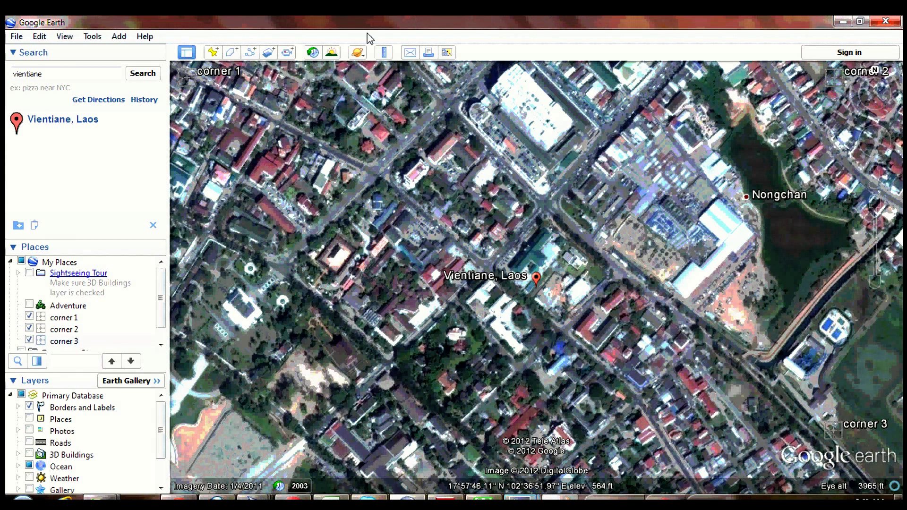
Step: Copy the satellite view with the three corner placemarks using Edit > Copy Image
click(39, 37)
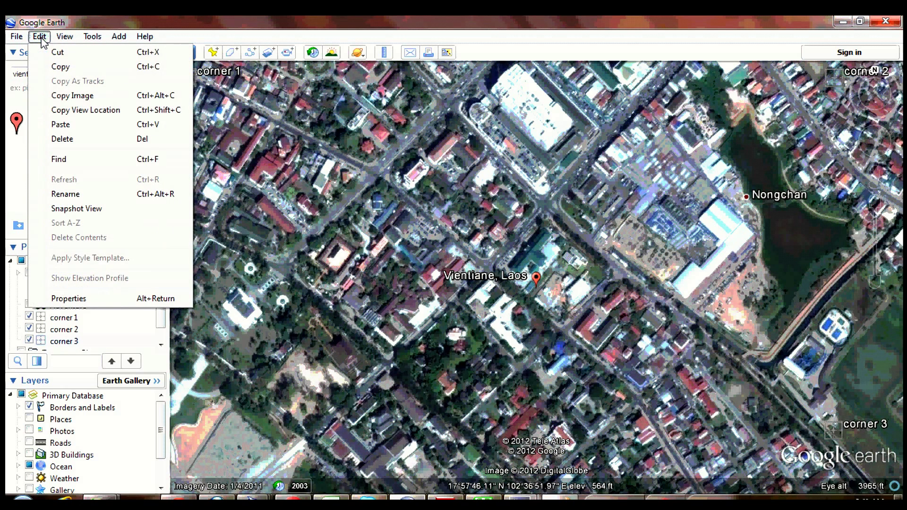
click(59, 96)
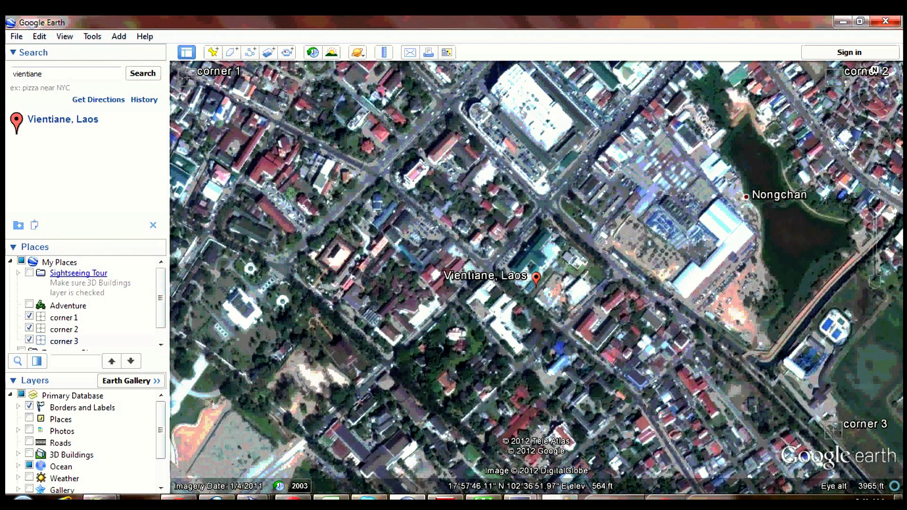
Step: Paste the Google Earth capture into Paint's canvas (1116 × 659 px) and scroll to check it
mouse_move(875, 71)
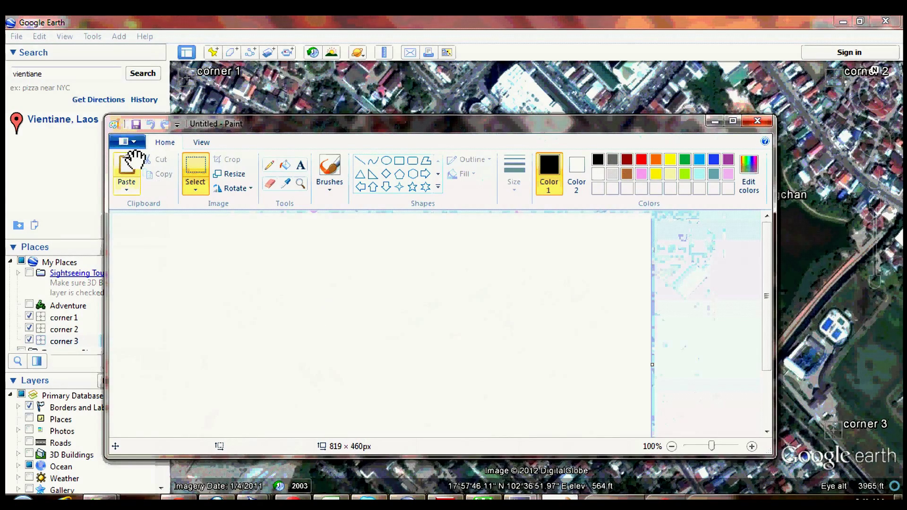
click(133, 184)
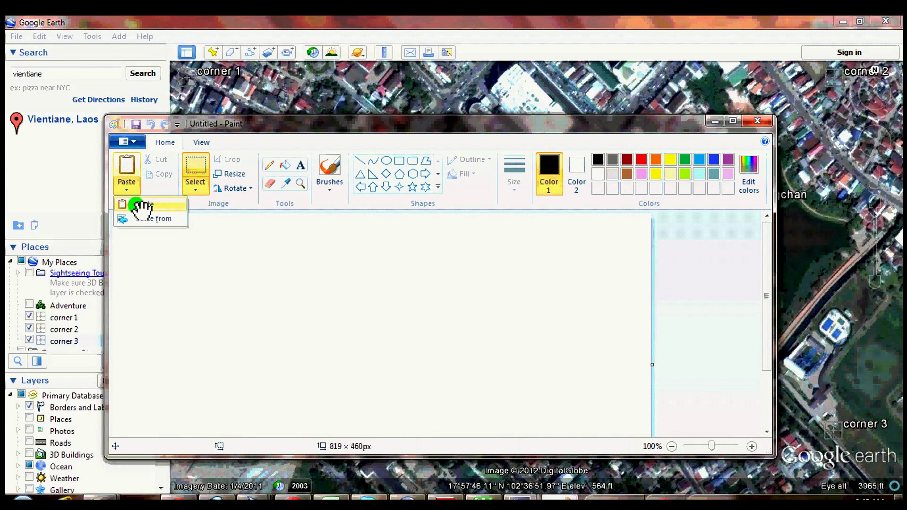
click(140, 205)
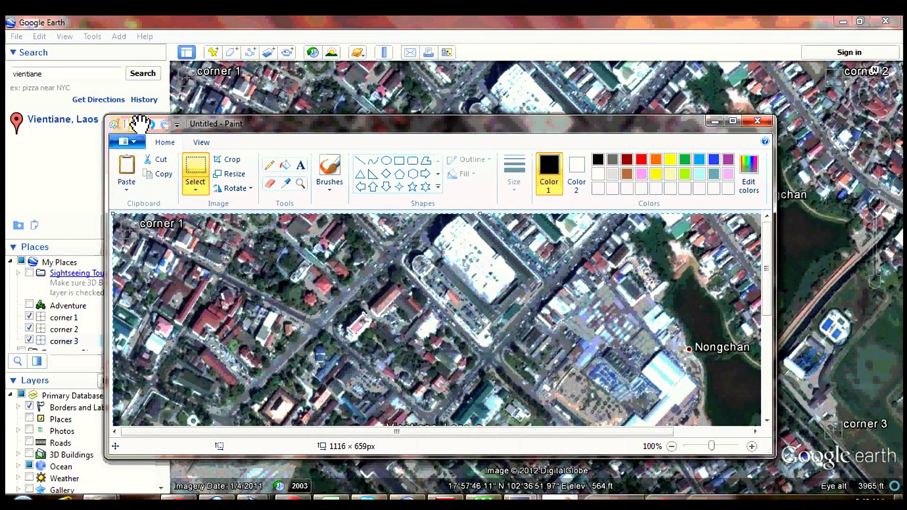
drag(766, 269, 765, 368)
mouse_move(641, 432)
mouse_down()
mouse_move(630, 432)
mouse_move(737, 431)
mouse_up()
drag(769, 373, 767, 267)
drag(644, 430, 569, 431)
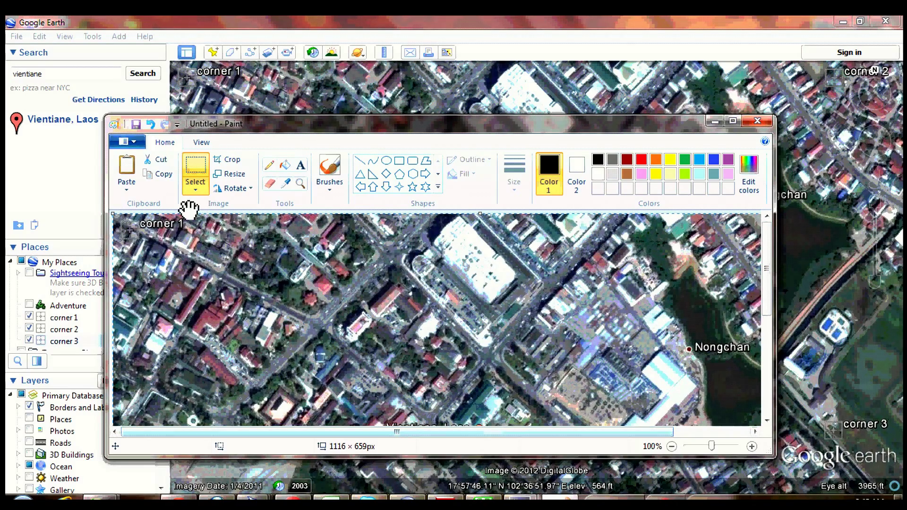
Step: Save the image as JPEG 'vientiane' in the Video on Georeferencing folder, then minimise Paint
click(136, 124)
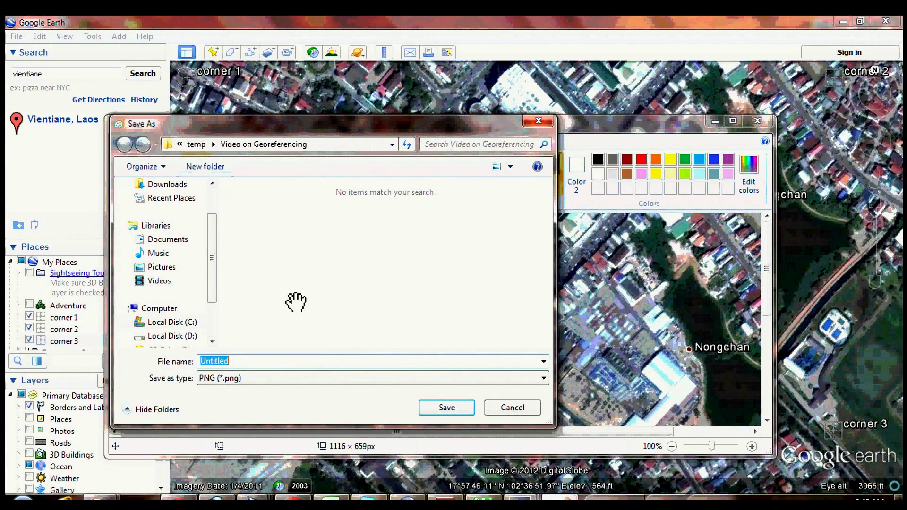
click(271, 378)
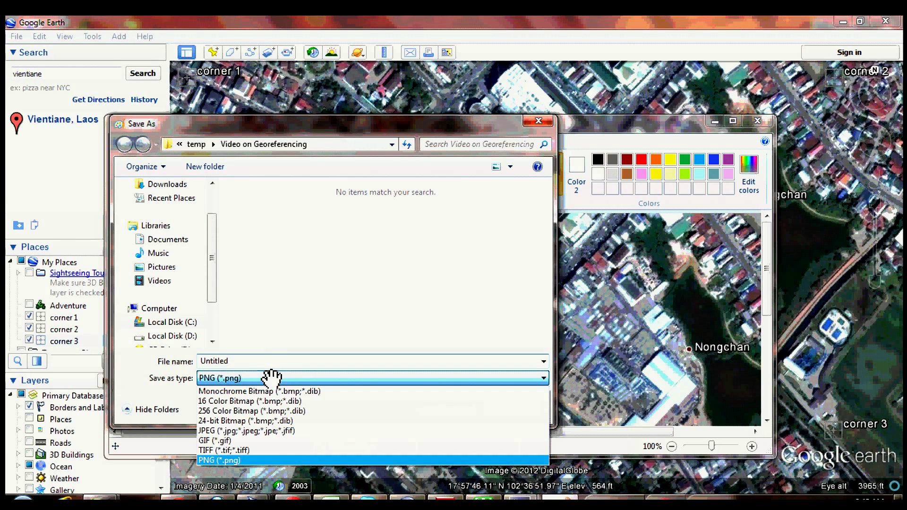
click(249, 429)
click(248, 362)
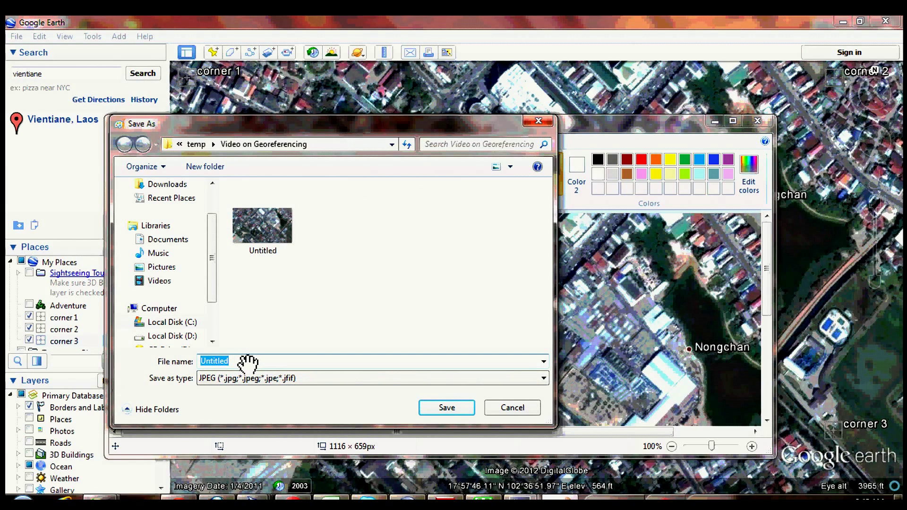
text(vie)
click(444, 407)
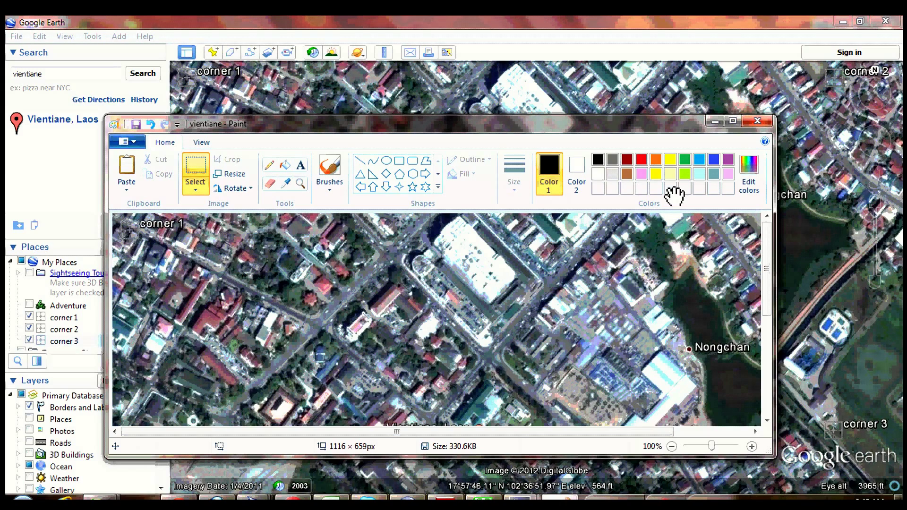
click(716, 122)
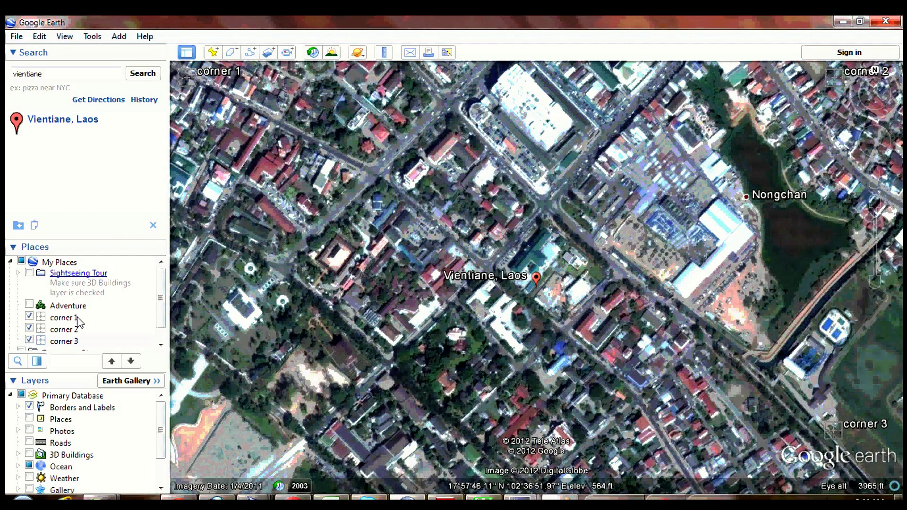
Step: Check corner 1's properties: 17°57'56.64"N, 102°36'32.63"E
click(76, 317)
right_click(76, 317)
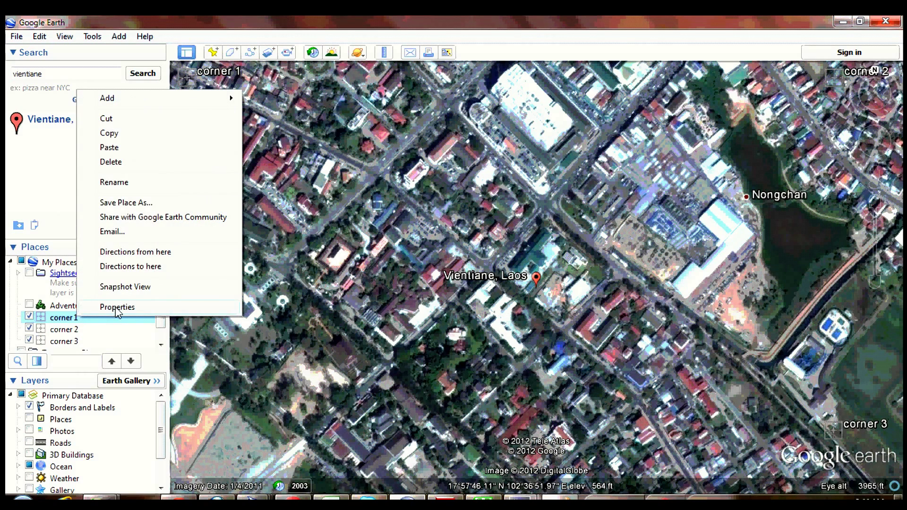
click(161, 304)
drag(322, 103, 580, 92)
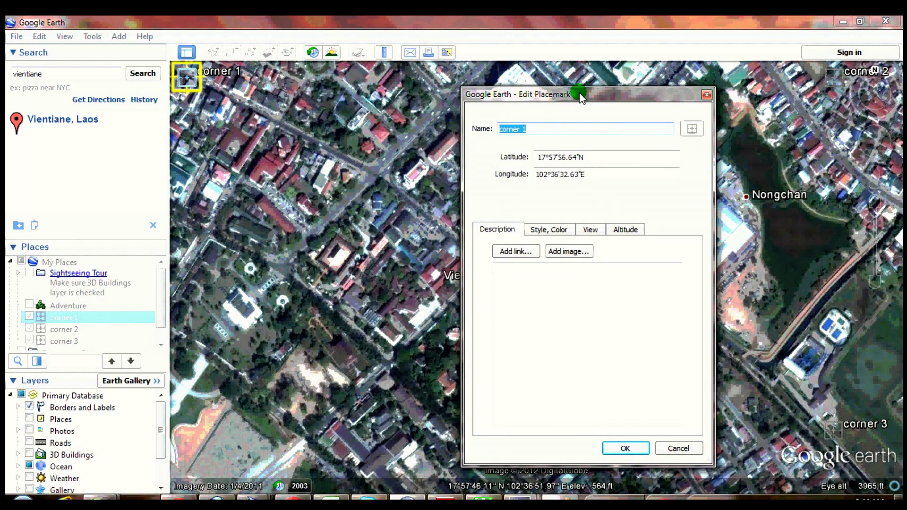
click(596, 157)
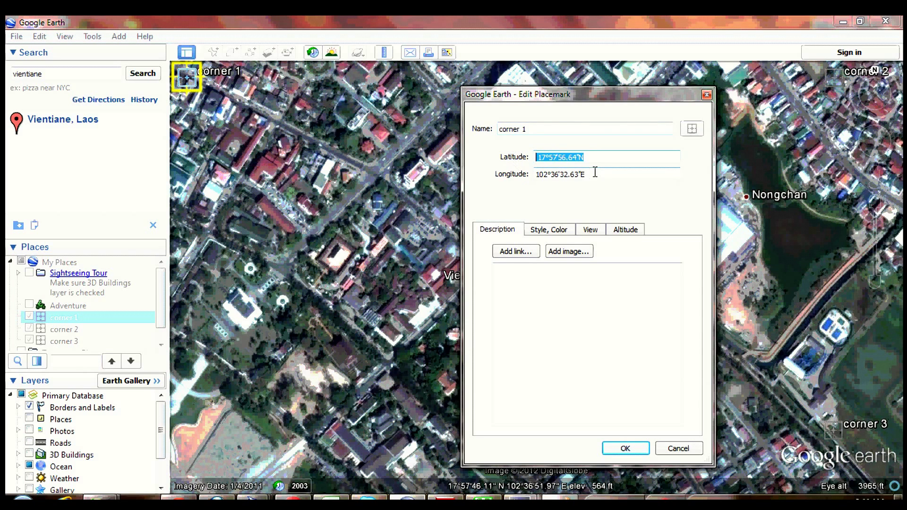
key(Tab)
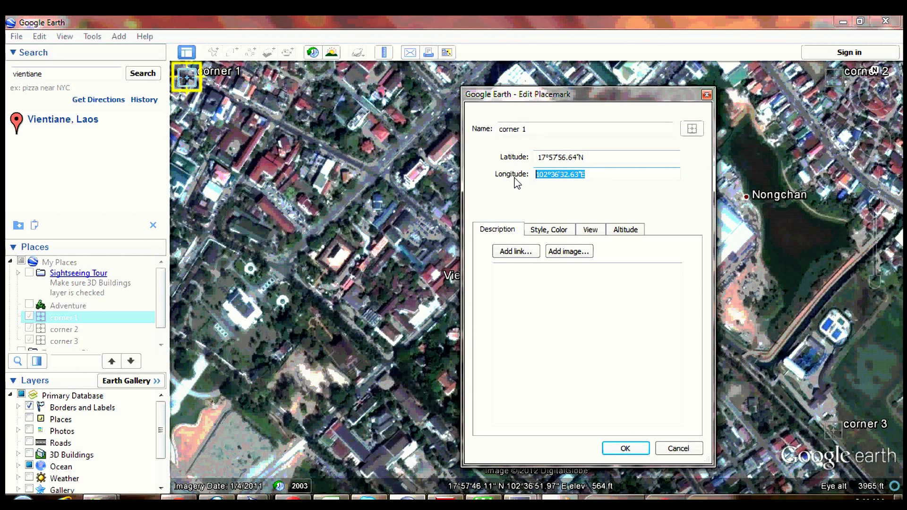
click(616, 449)
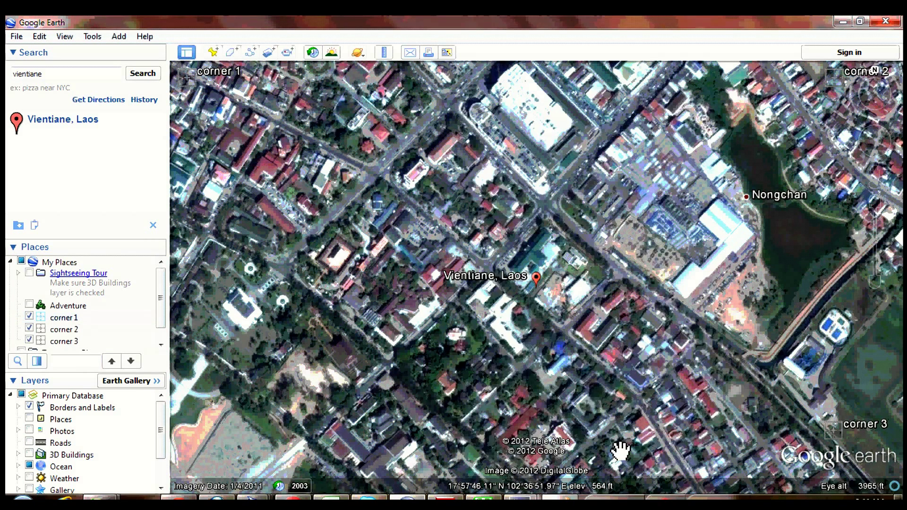
Step: Check corner 2's properties: 17°57'56.64"N, 102°37'8.46"E
click(66, 331)
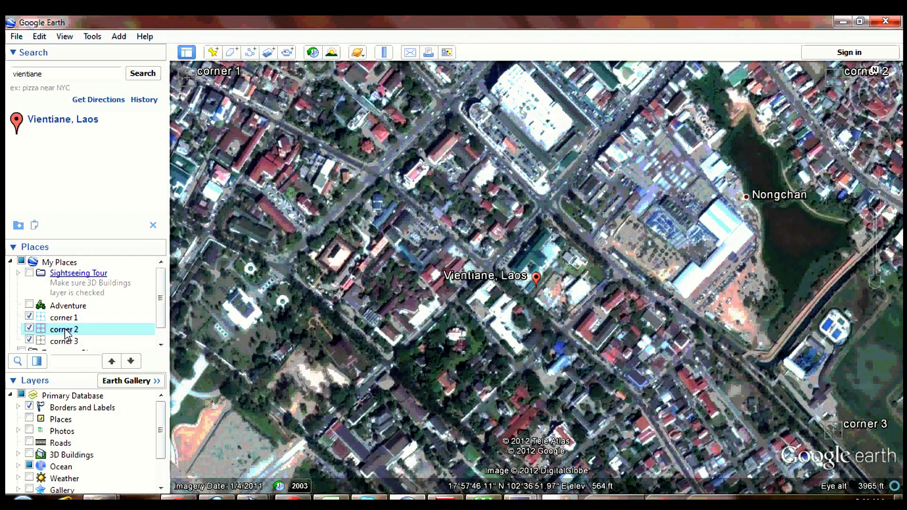
right_click(67, 330)
click(107, 318)
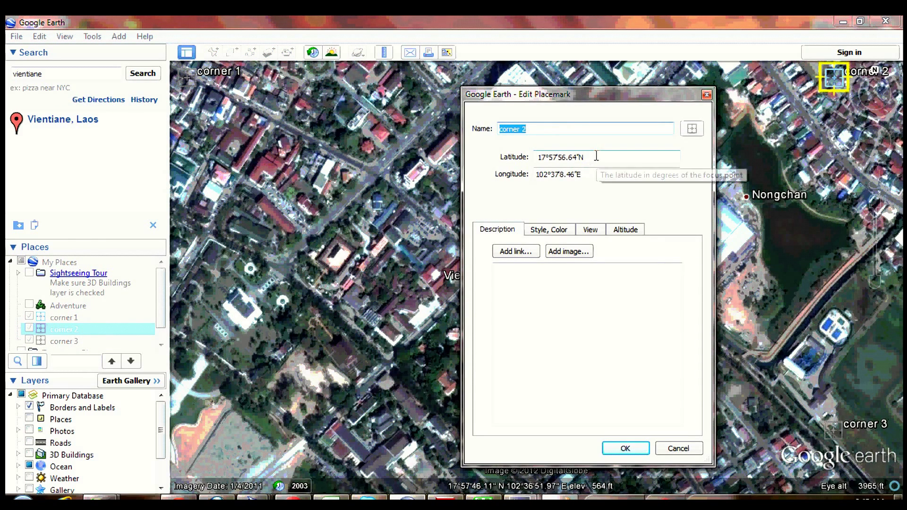
click(587, 151)
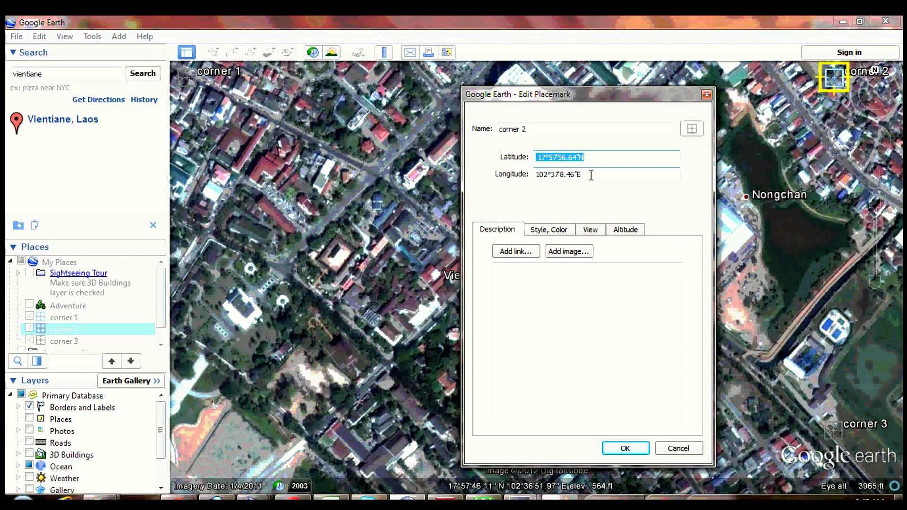
key(Tab)
click(621, 449)
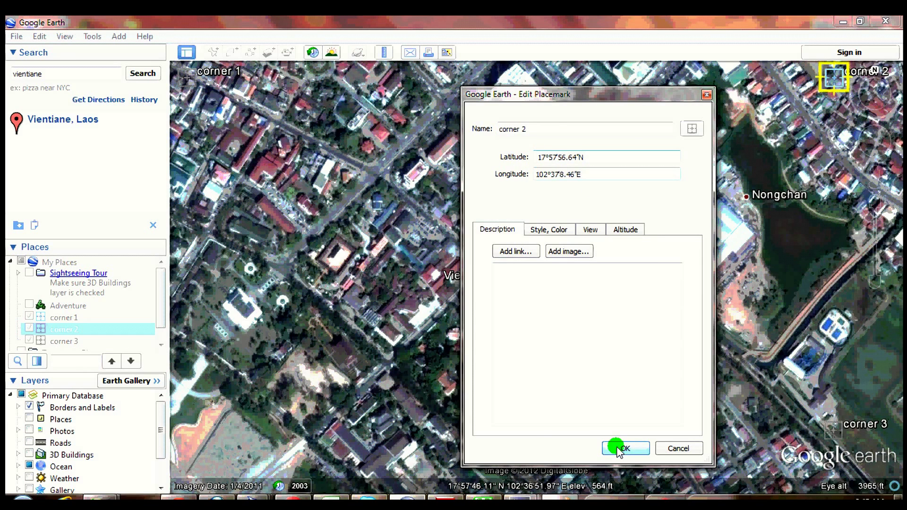
Step: Open corner 3's properties and select its coordinates 17°57'38.03"N, 102°37'8.46"E
click(73, 342)
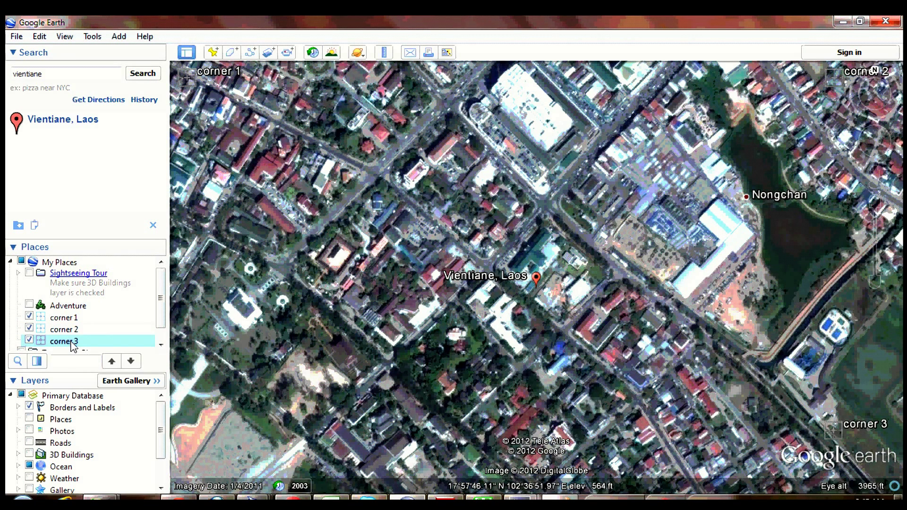
right_click(73, 342)
click(125, 331)
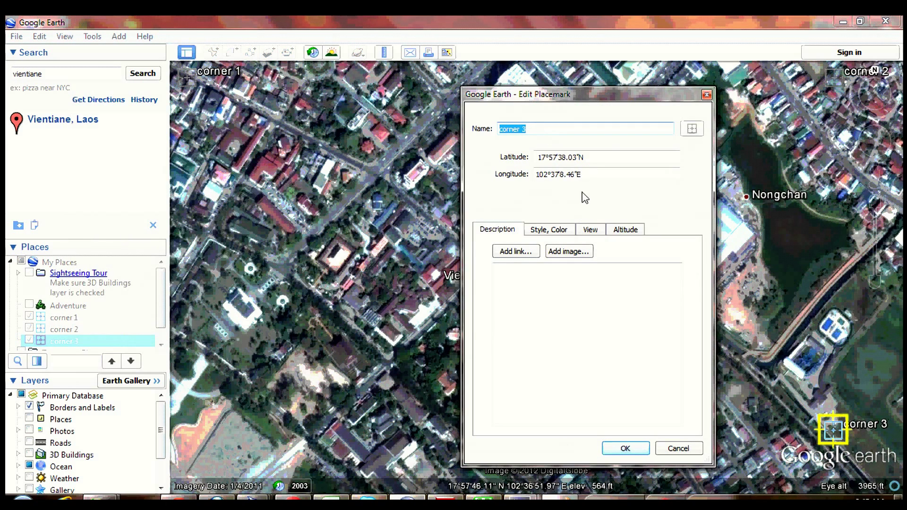
drag(591, 157, 521, 158)
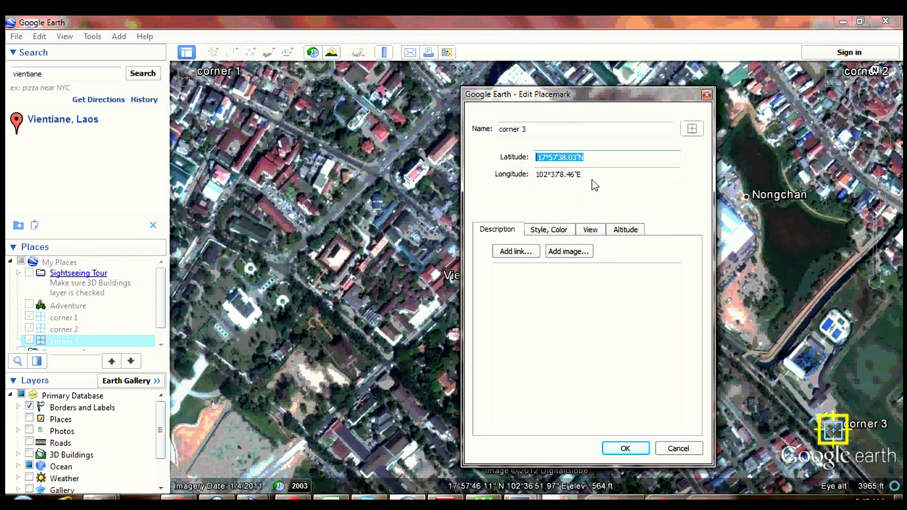
drag(591, 174, 551, 174)
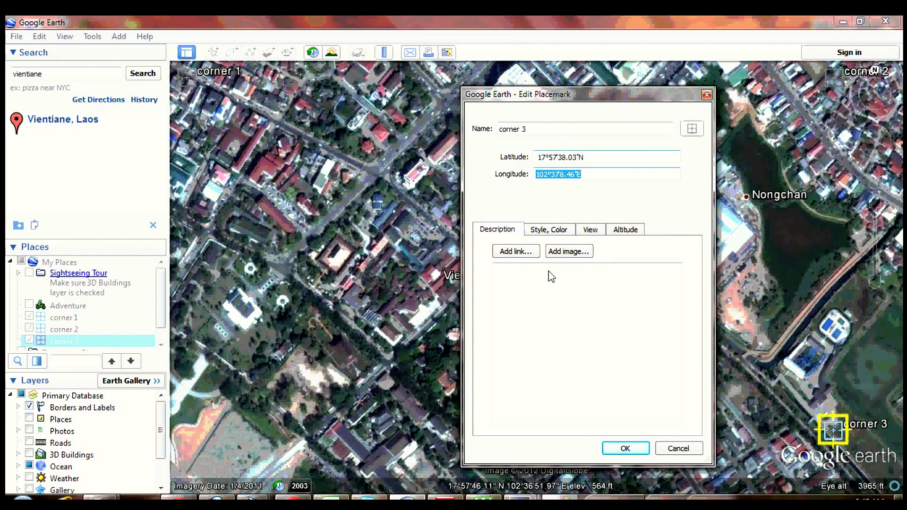
Step: Load vientiane.jpg into the QGIS Georeferencer with WGS 84 as its CRS
click(623, 449)
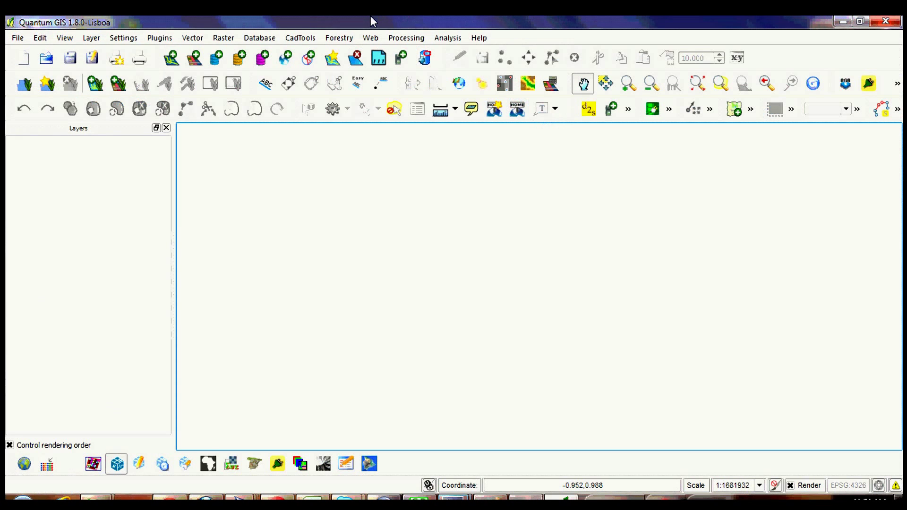
click(224, 37)
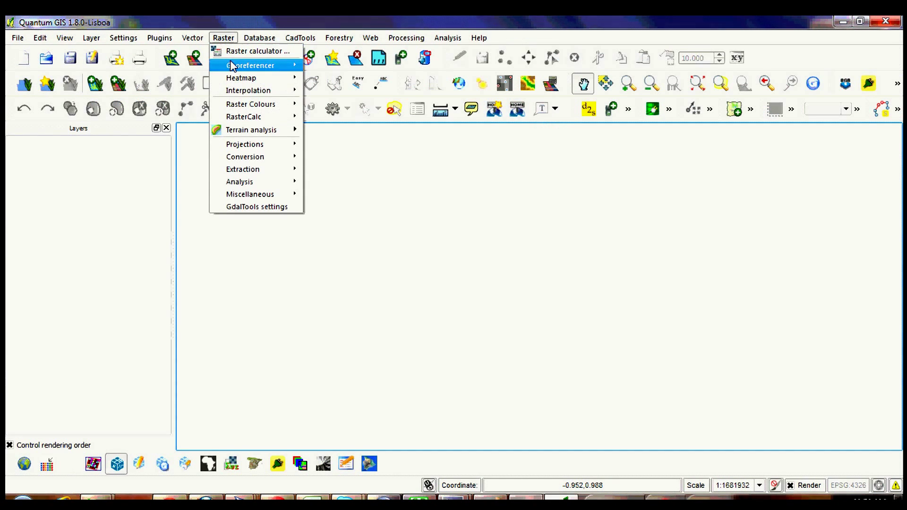
mouse_move(232, 67)
click(331, 70)
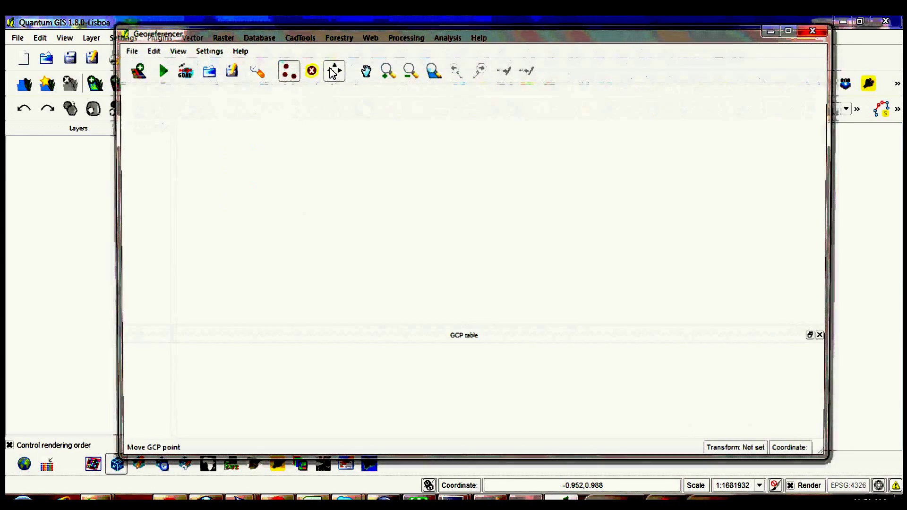
click(133, 69)
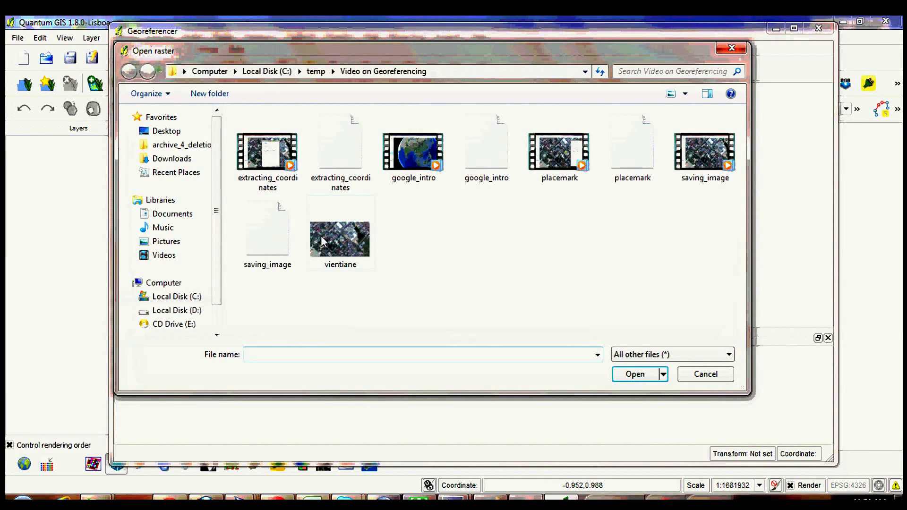
click(340, 239)
click(628, 374)
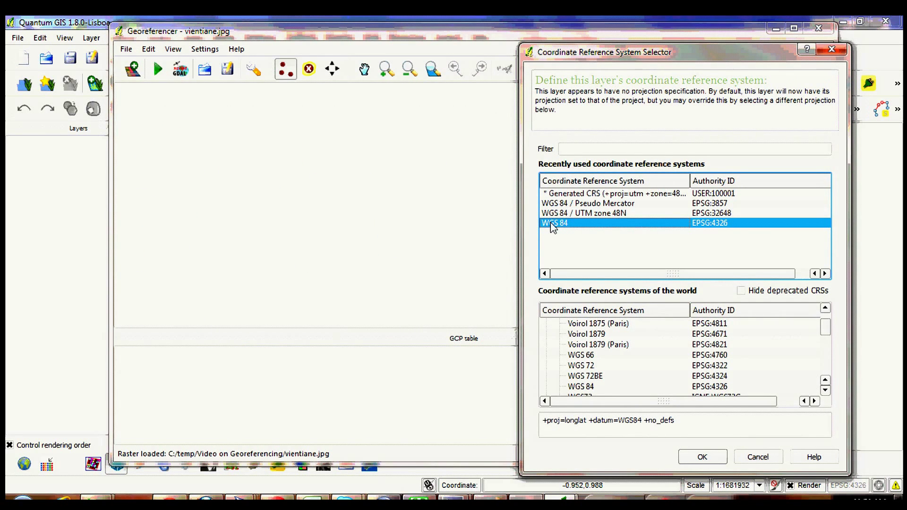
click(696, 460)
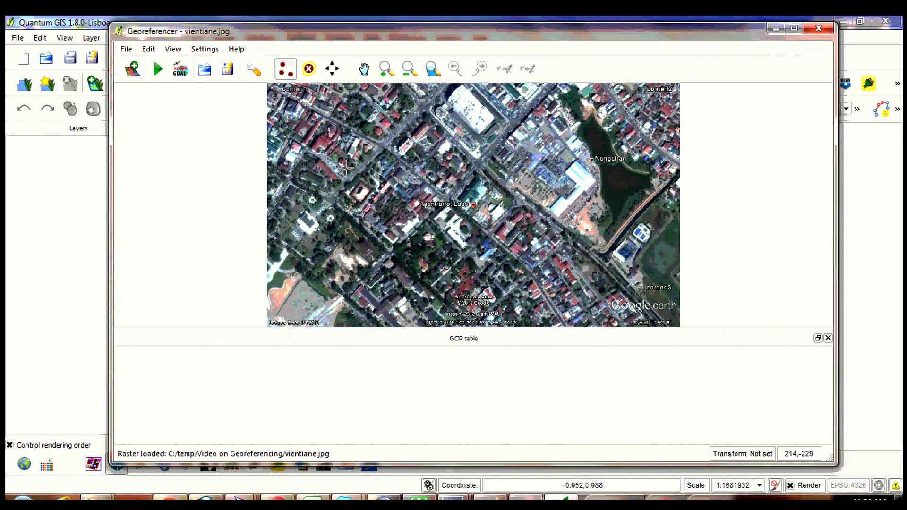
Step: Zoom into corner 1 and place the first GCP on its crosshair at X 102 36 32.63, Y 17 57 56.64
click(386, 73)
drag(318, 114, 267, 85)
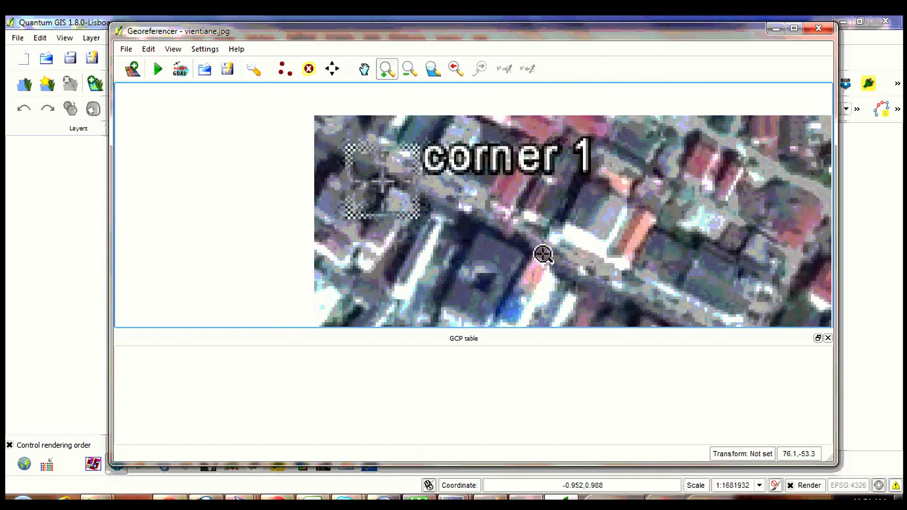
drag(600, 253, 317, 116)
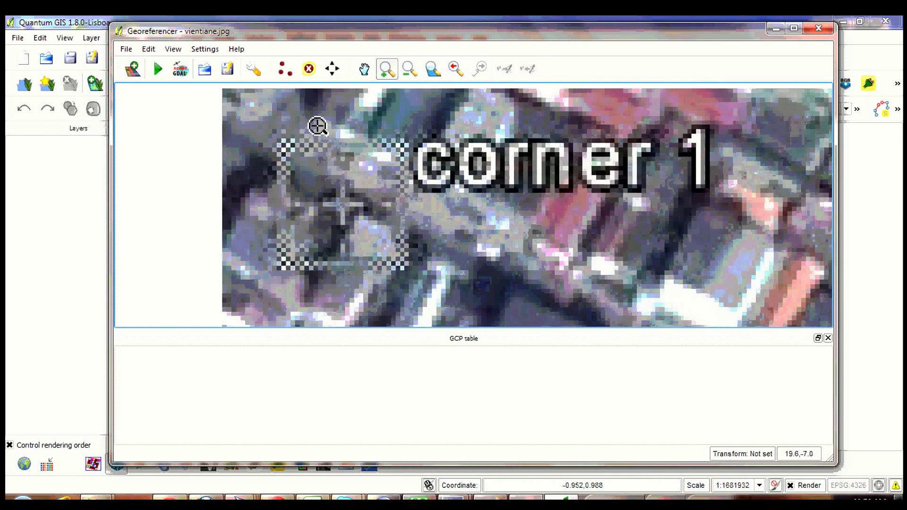
click(285, 69)
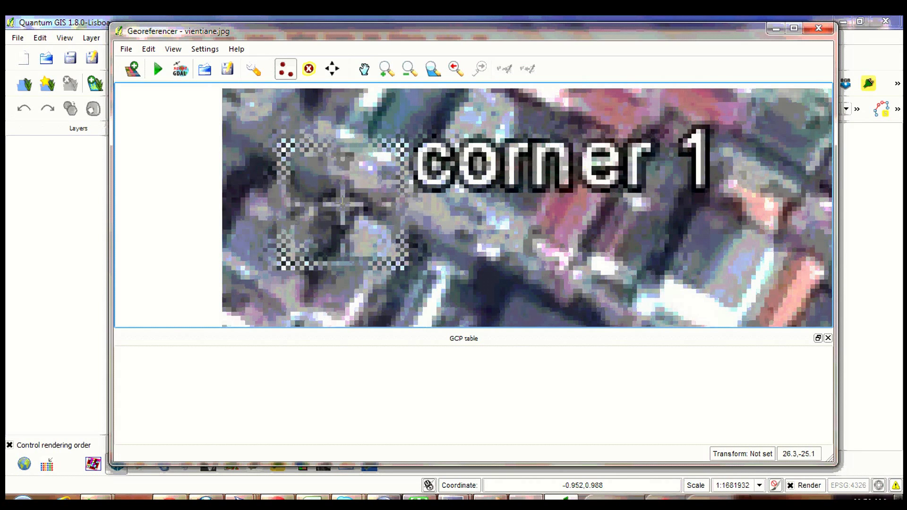
click(344, 205)
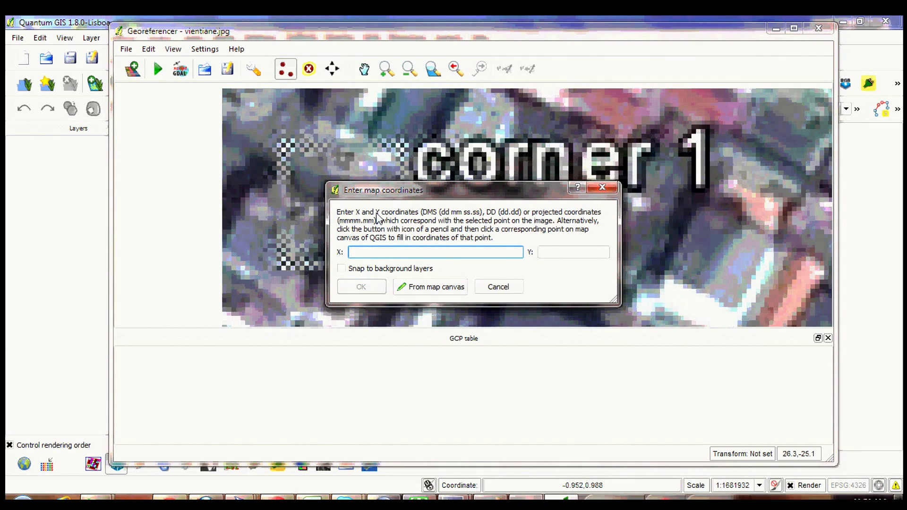
text(102 36 32.63)
click(560, 253)
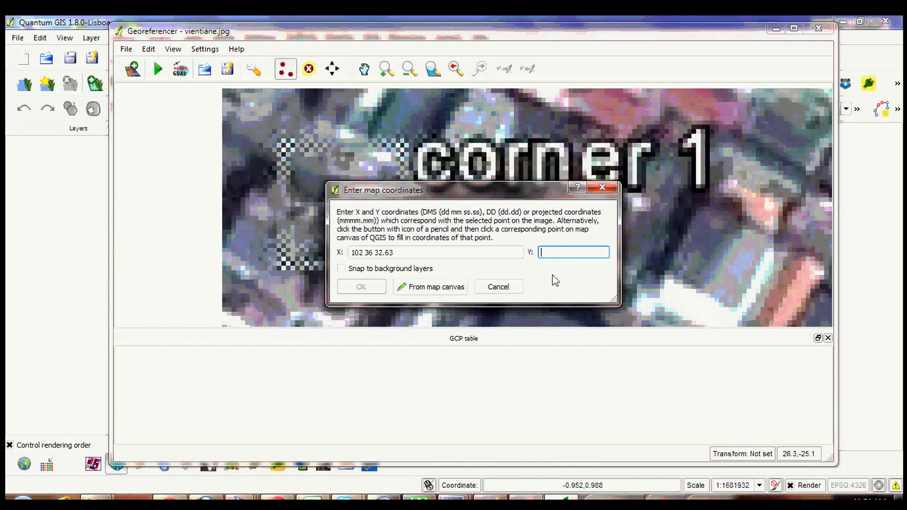
text(17 57 56.64)
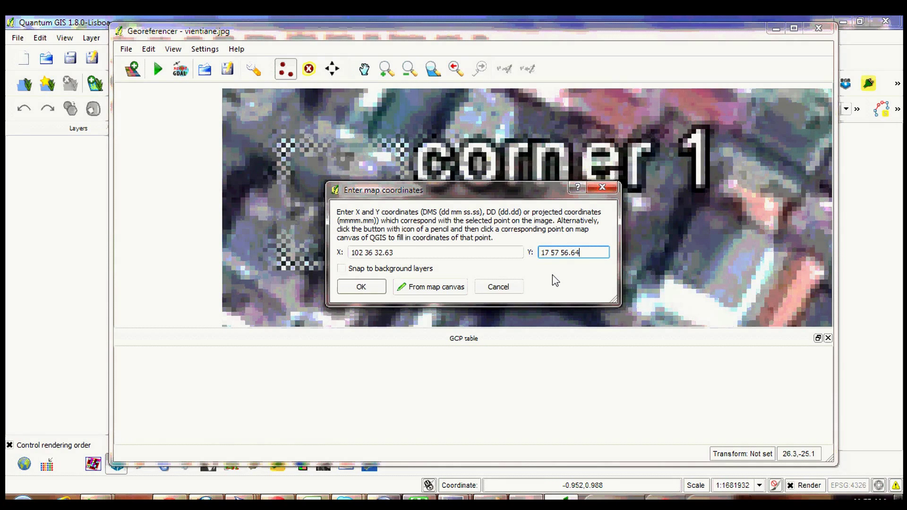
click(362, 286)
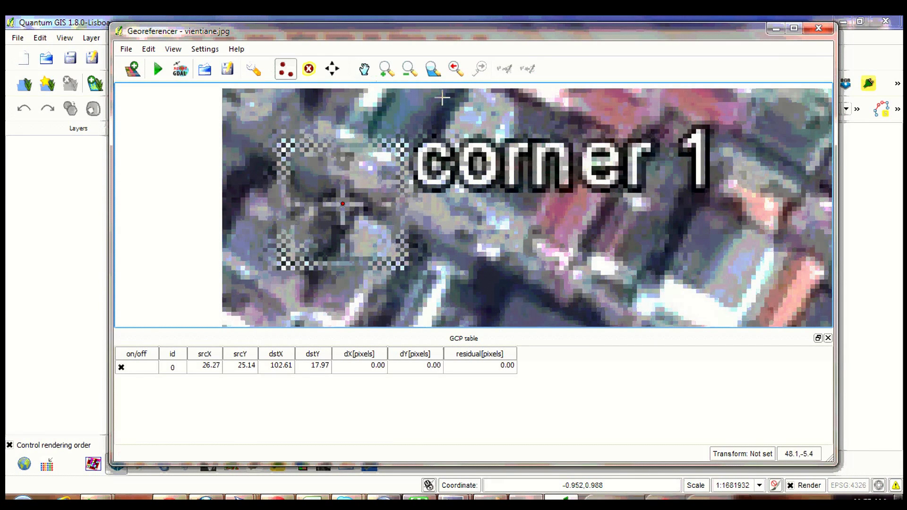
Step: From the full image, zoom into corner 2 and place a GCP at X 102 37 8.46, Y 17 57 56.64
click(437, 74)
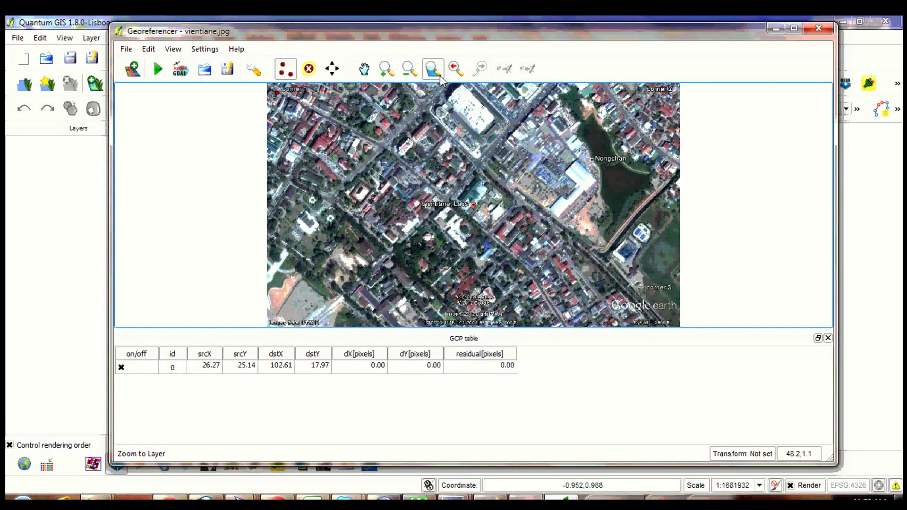
click(385, 70)
drag(667, 109, 626, 87)
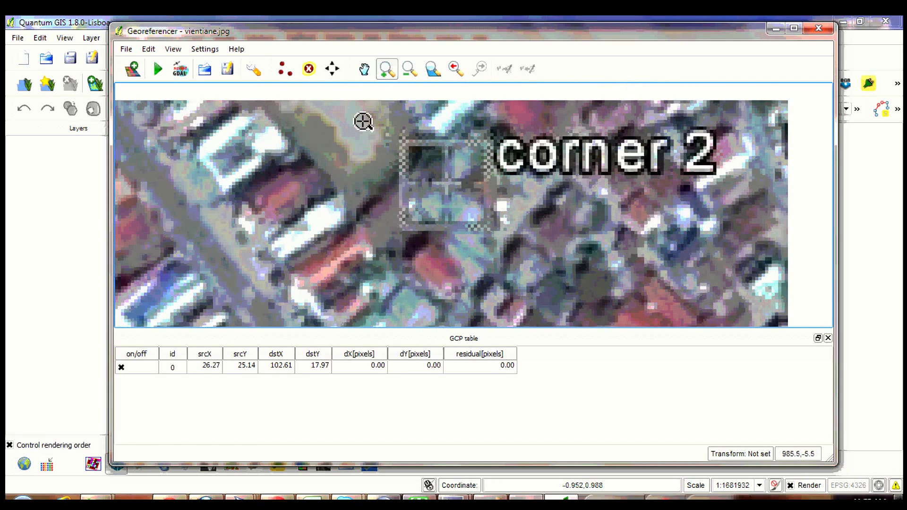
click(285, 69)
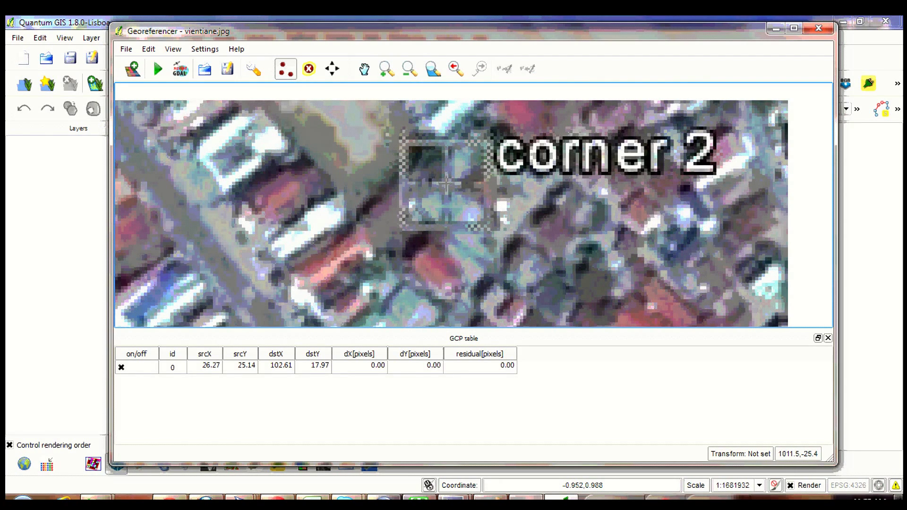
click(447, 185)
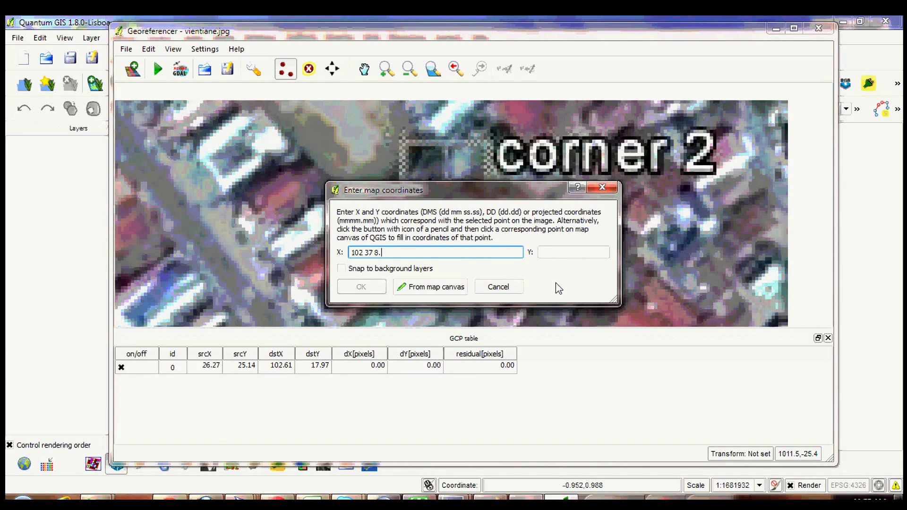
click(565, 252)
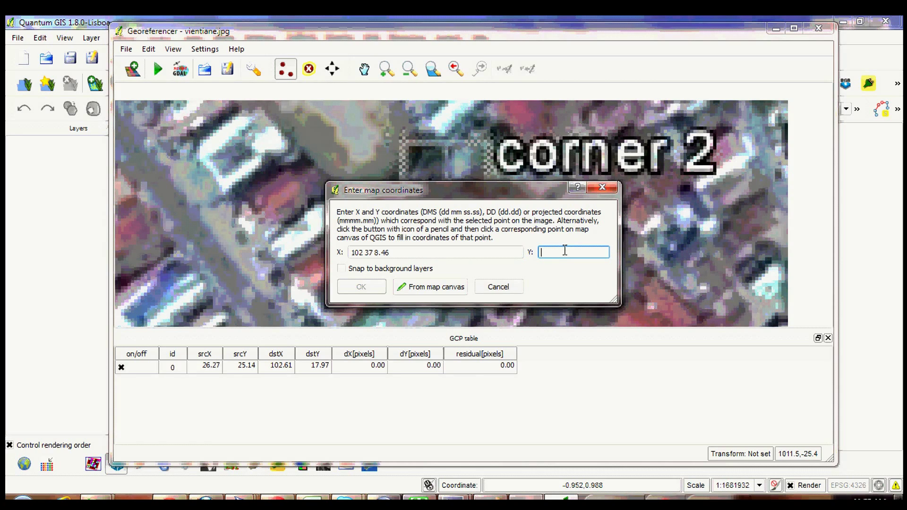
text(17 57 56.6)
click(415, 254)
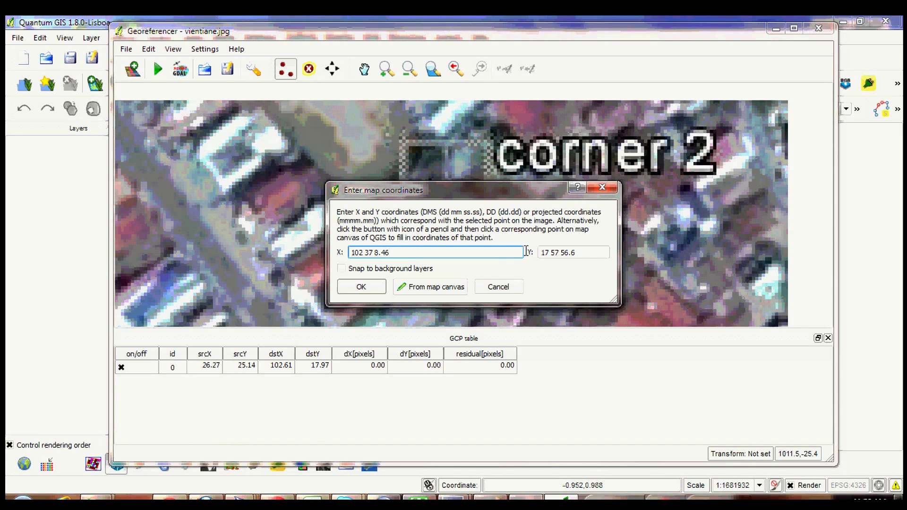
click(586, 254)
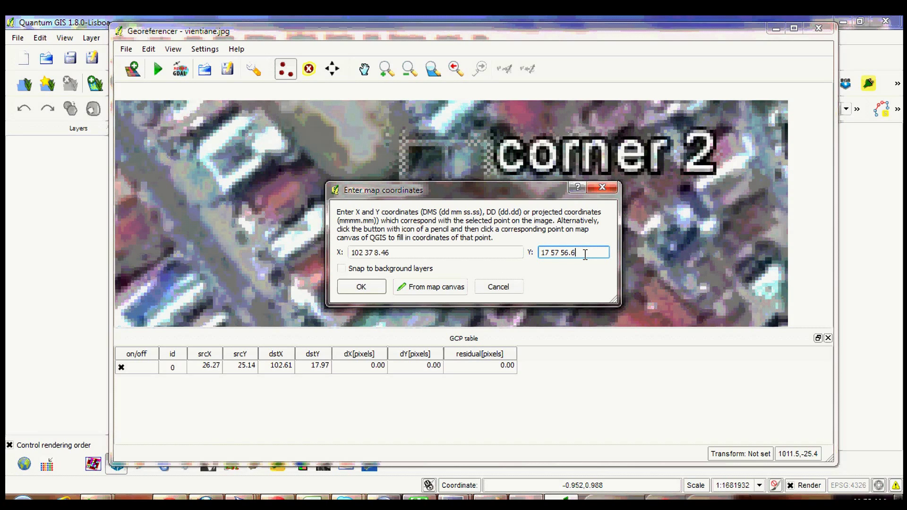
text(4)
click(361, 286)
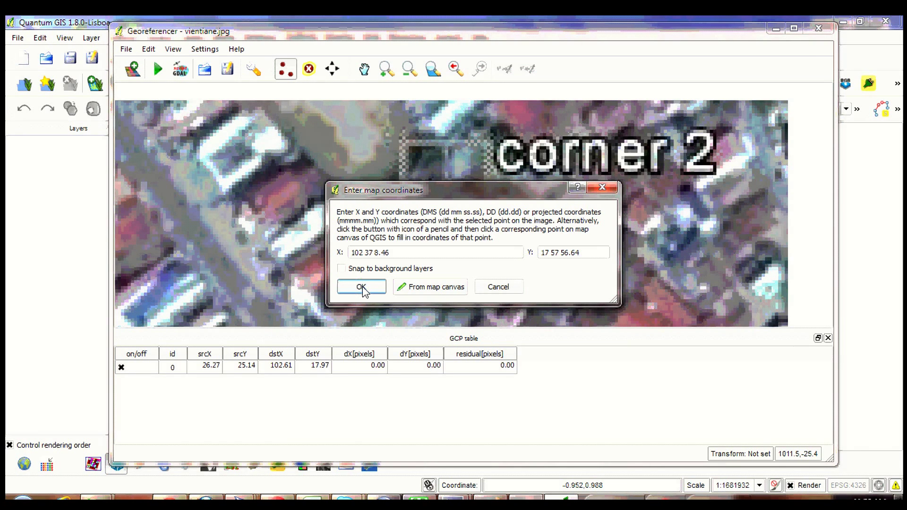
Step: Return to the full Vientiane image and zoom closely into the corner 3 marker
click(433, 71)
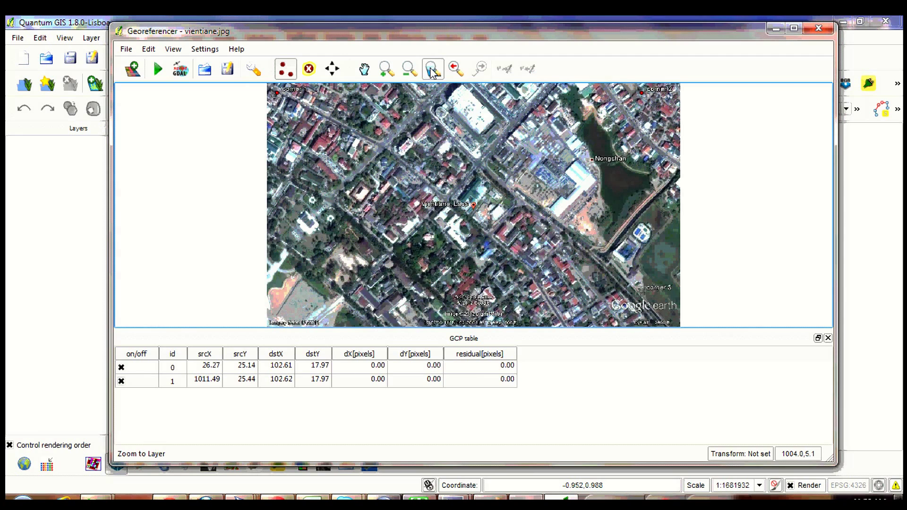
click(385, 70)
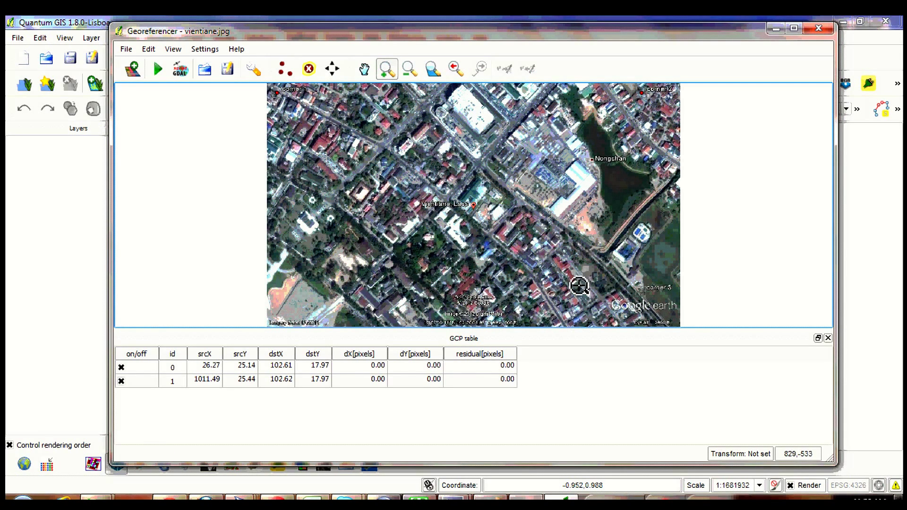
drag(611, 277, 668, 318)
drag(425, 141, 646, 258)
click(286, 70)
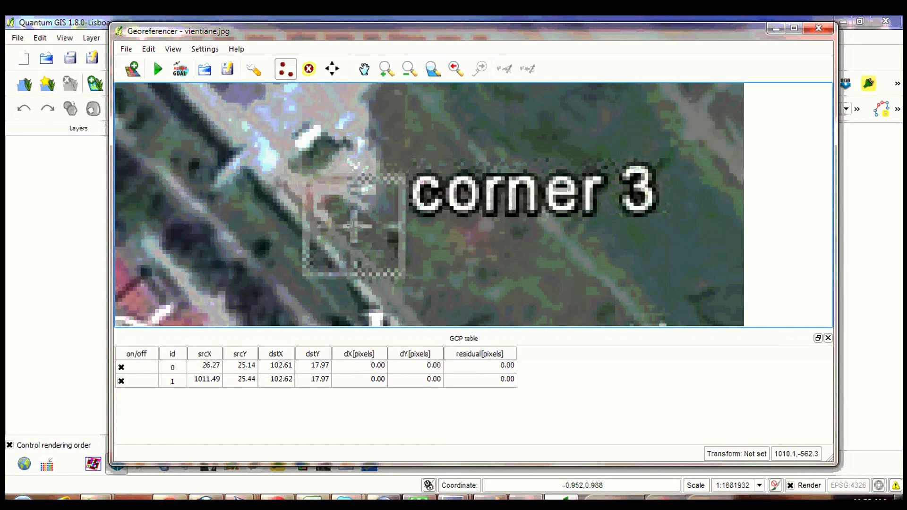
Step: Place the third GCP on the corner 3 crosshair at X 102 37 8.46, Y 17 57 38.03
click(355, 227)
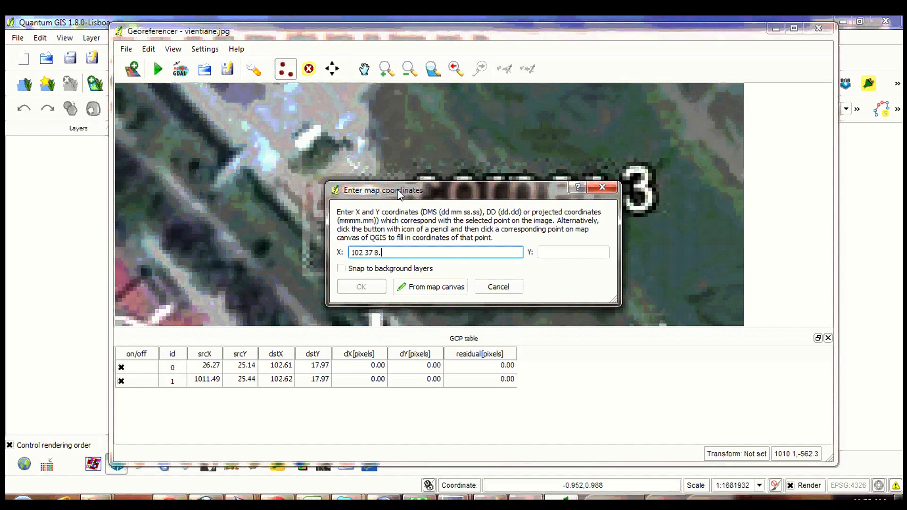
click(541, 252)
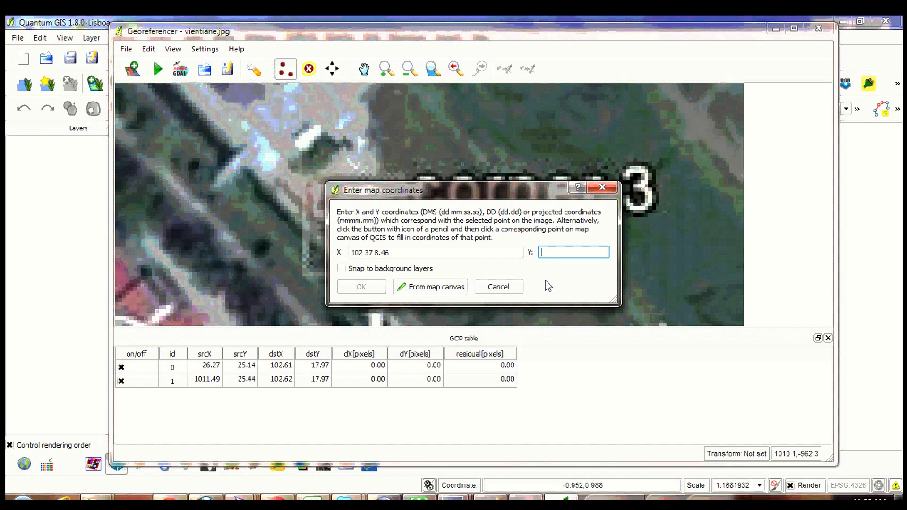
text(17 57 38.03)
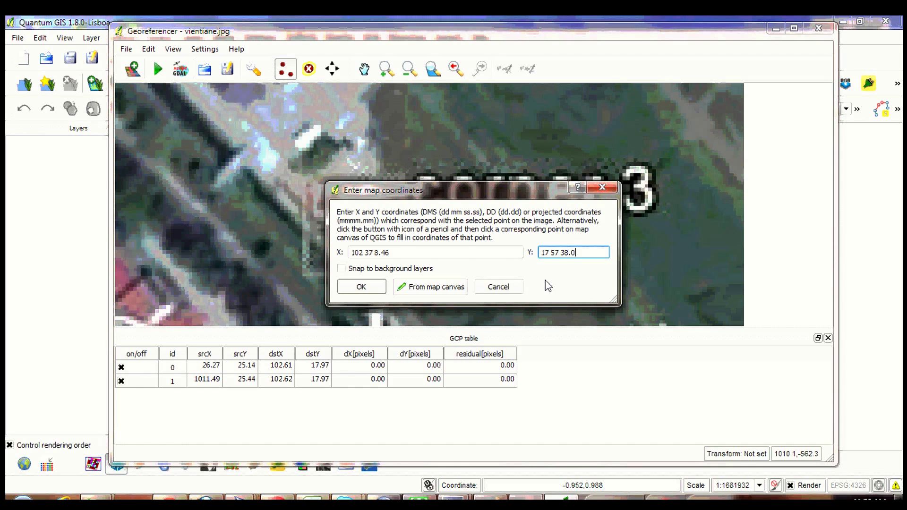
click(364, 287)
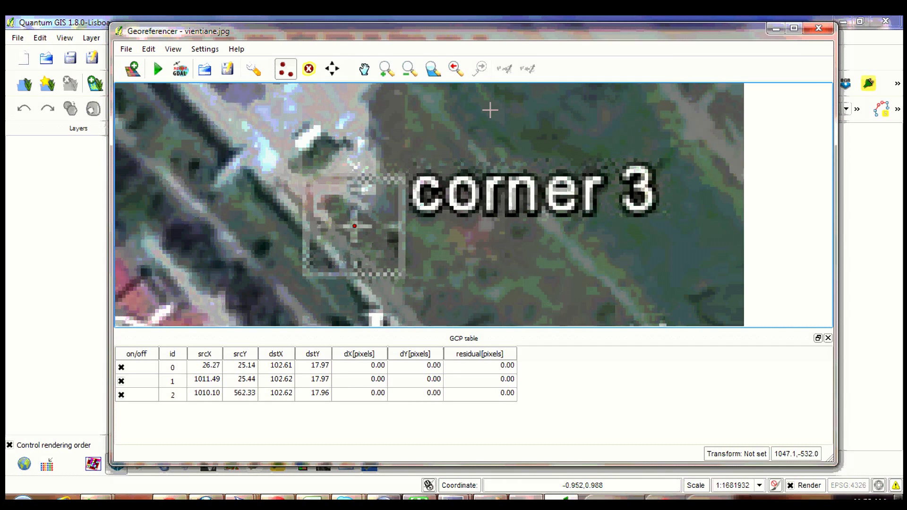
click(434, 70)
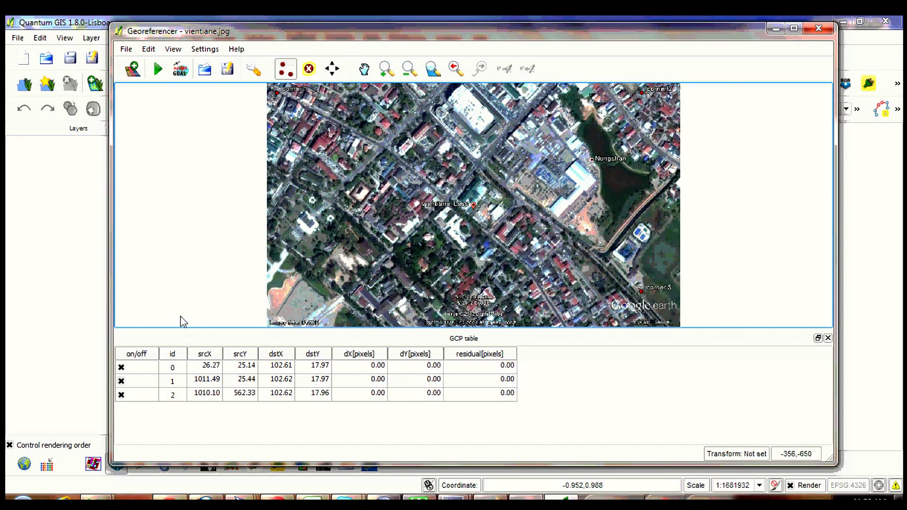
Step: Save the three control points as vientiane_gcp.points in the Video on Georeferencing folder
click(228, 70)
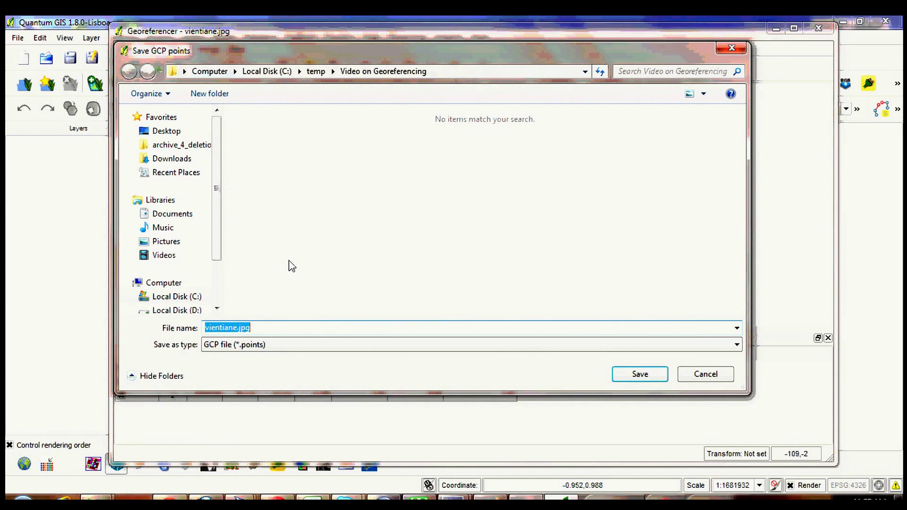
click(337, 332)
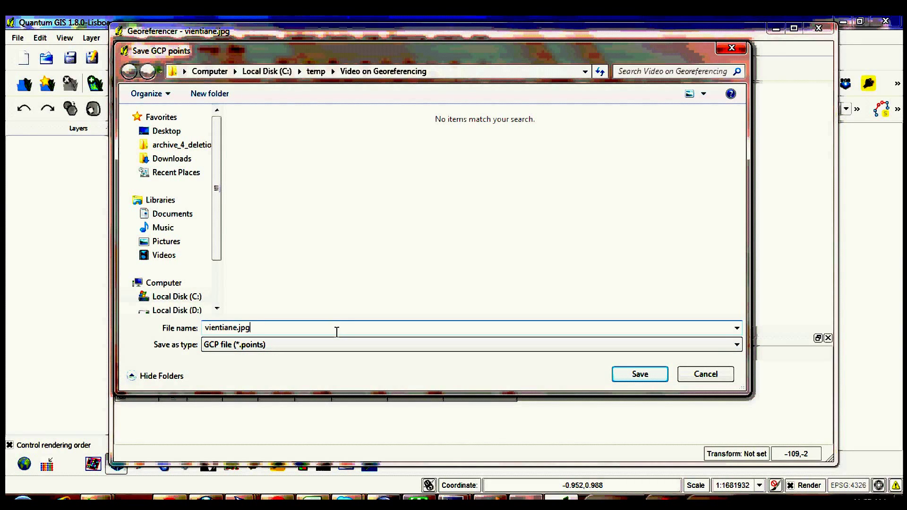
key(BackSpace)
key(BackSpace)
key(BackSpace)
key(BackSpace)
text(_gc)
key(BackSpace)
text(gcp)
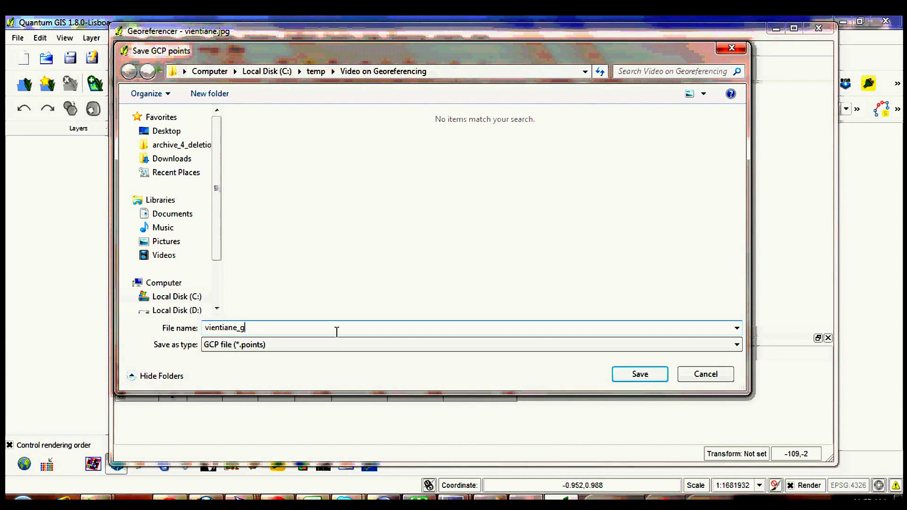
click(634, 380)
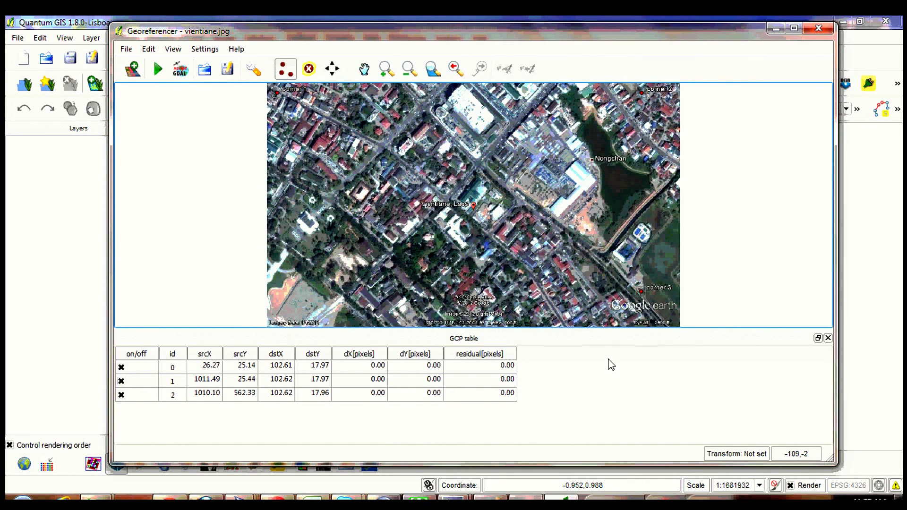
Step: In Transformation settings, choose the Linear transformation type and LZW compression
click(254, 72)
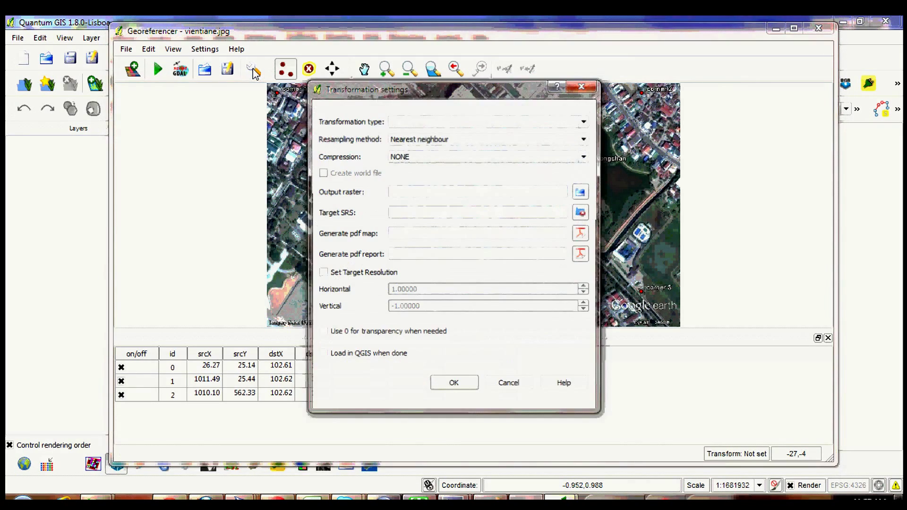
click(586, 122)
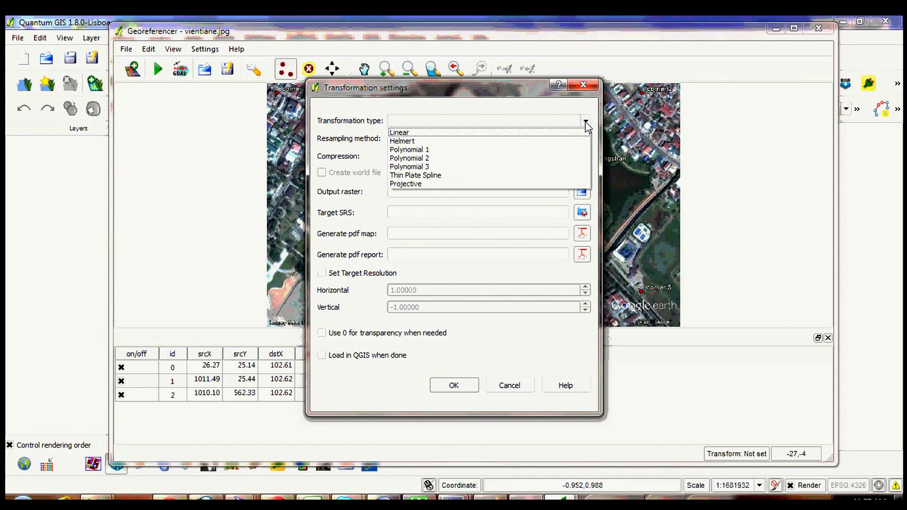
click(501, 133)
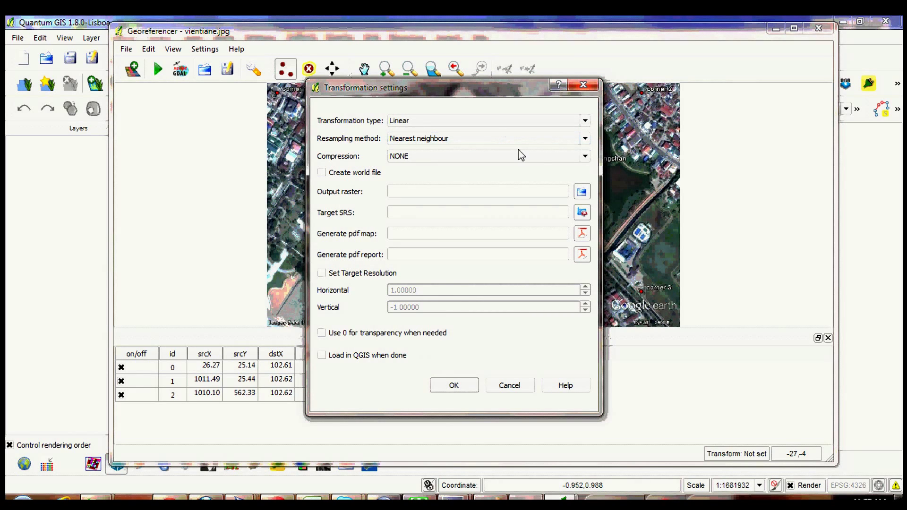
click(586, 156)
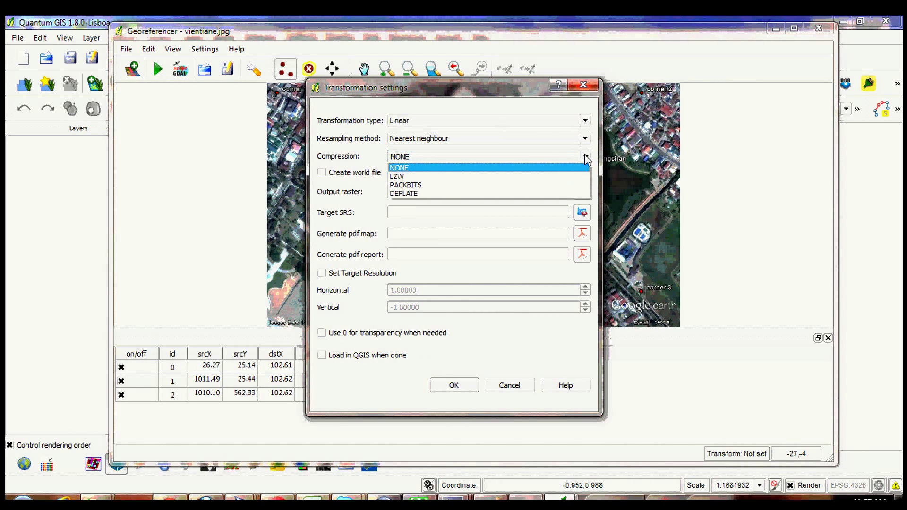
click(431, 177)
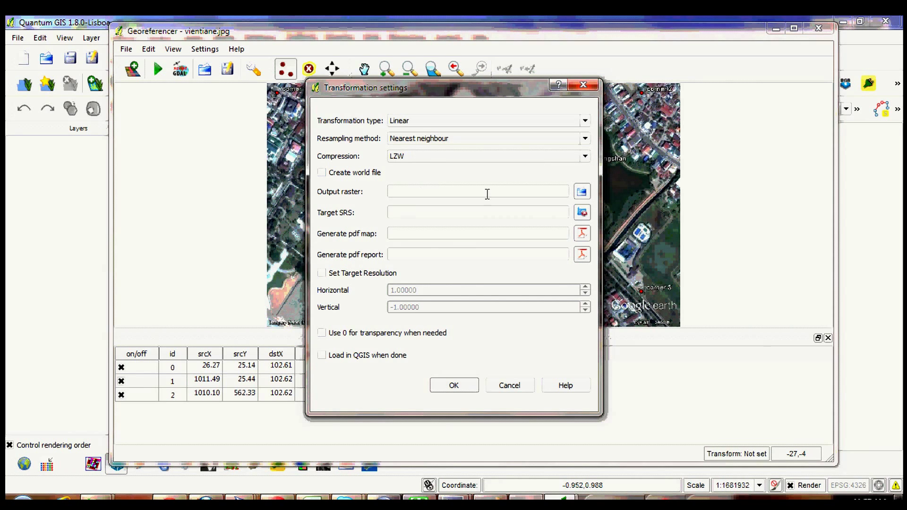
Step: Name the output GeoTIFF vientiane_modified_georef and enable Load in QGIS when done
click(582, 193)
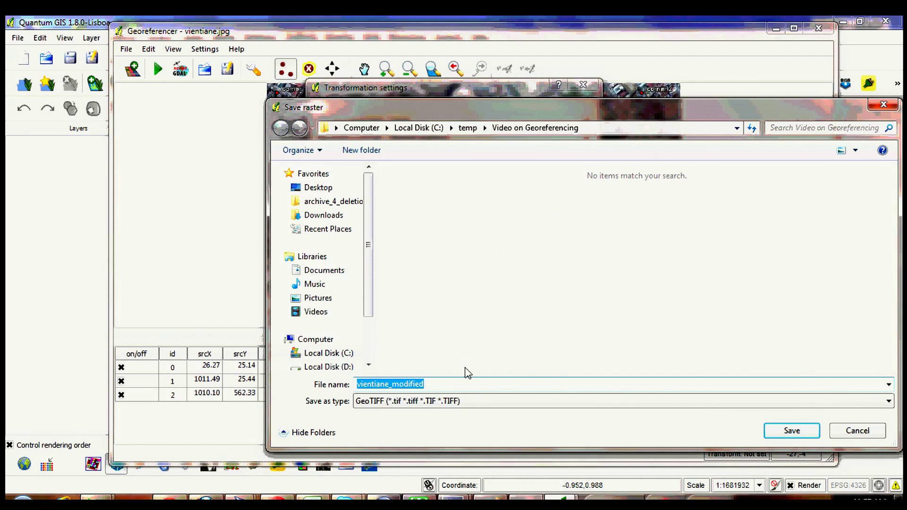
click(448, 387)
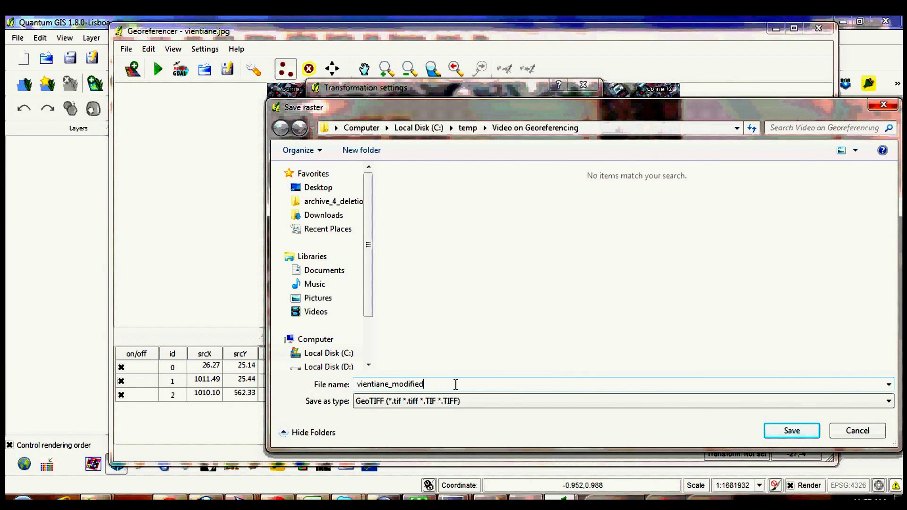
text(_georef)
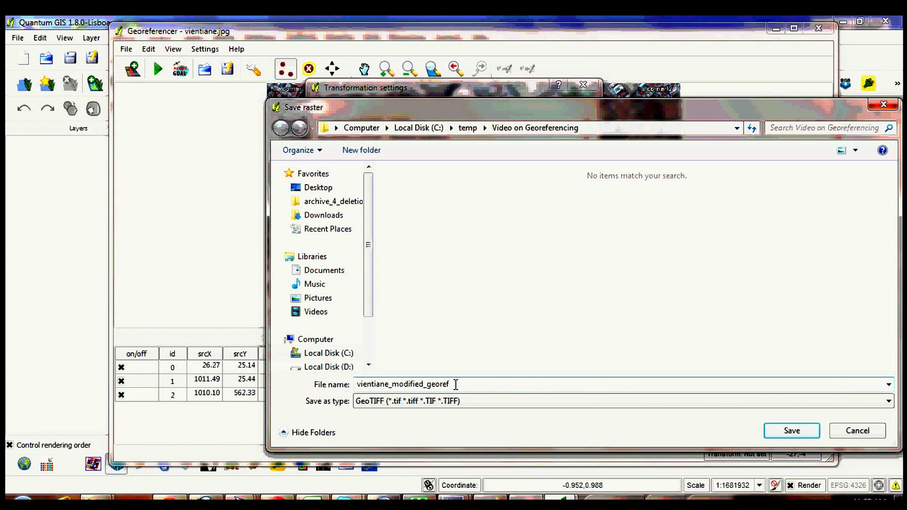
click(795, 431)
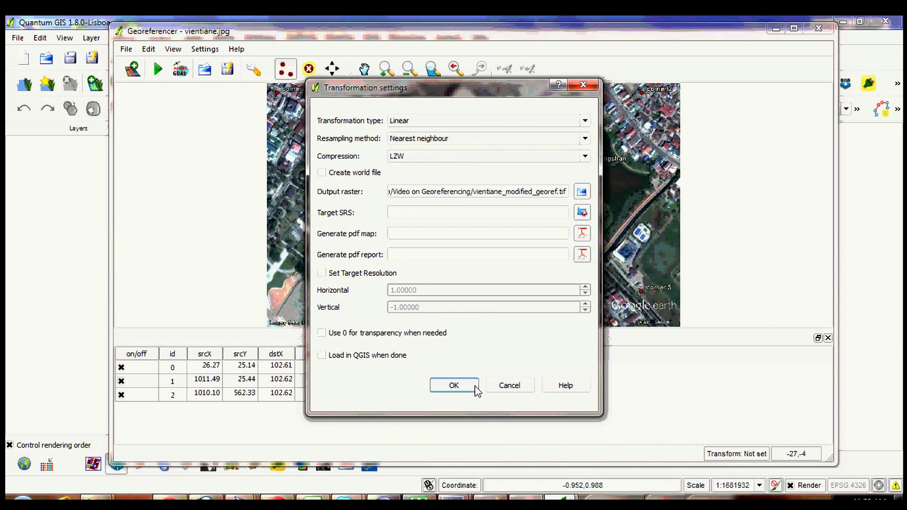
click(322, 356)
Step: Run georeferencing with WGS 84 (EPSG:4326) as the output CRS, then minimise the Georeferencer
click(454, 386)
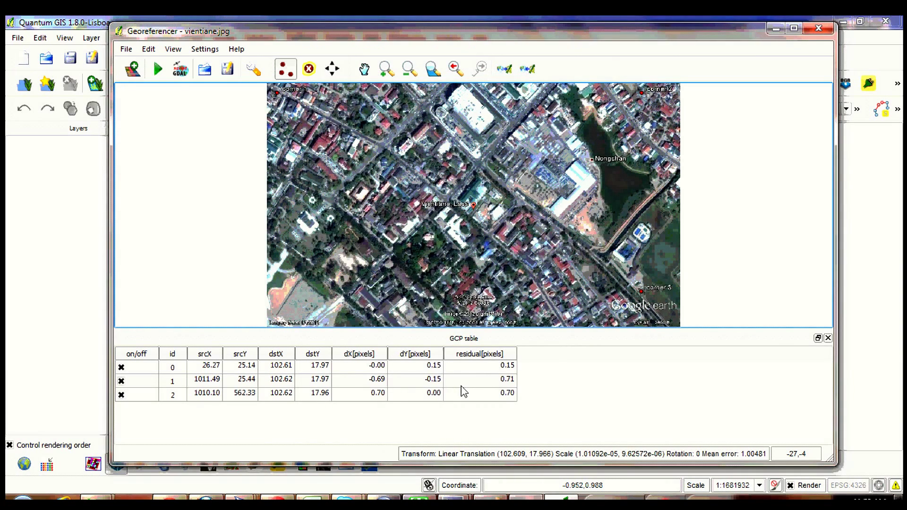
click(158, 70)
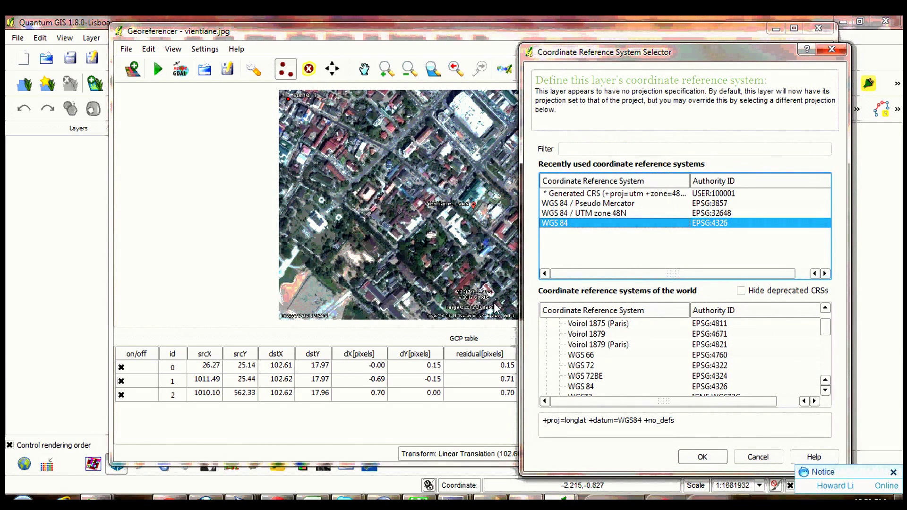
click(699, 457)
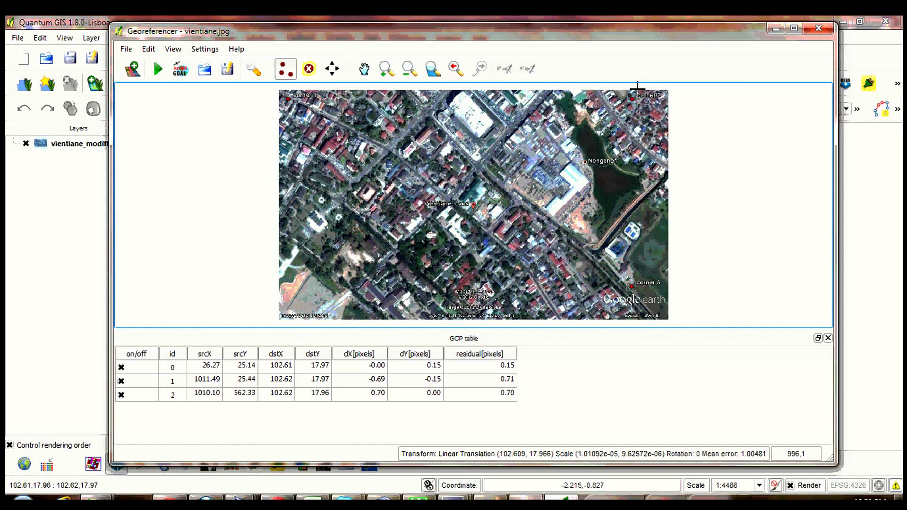
click(773, 31)
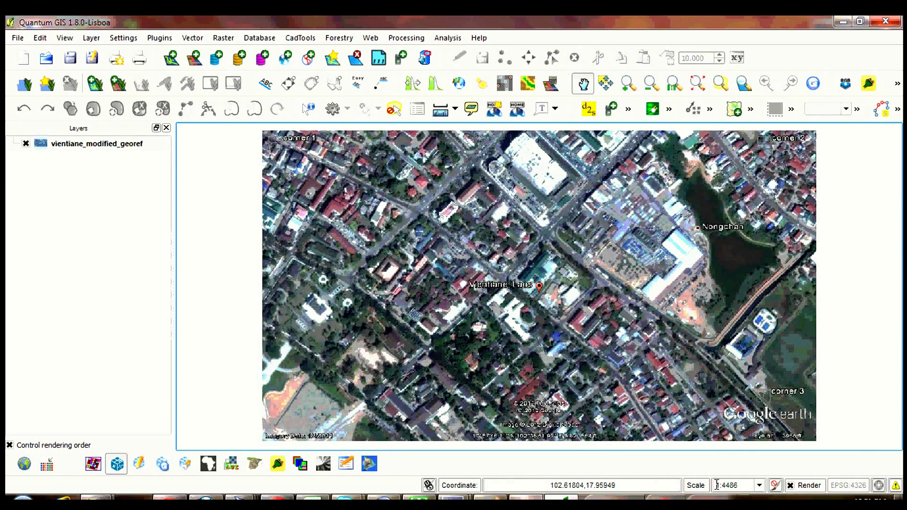
drag(717, 485, 739, 486)
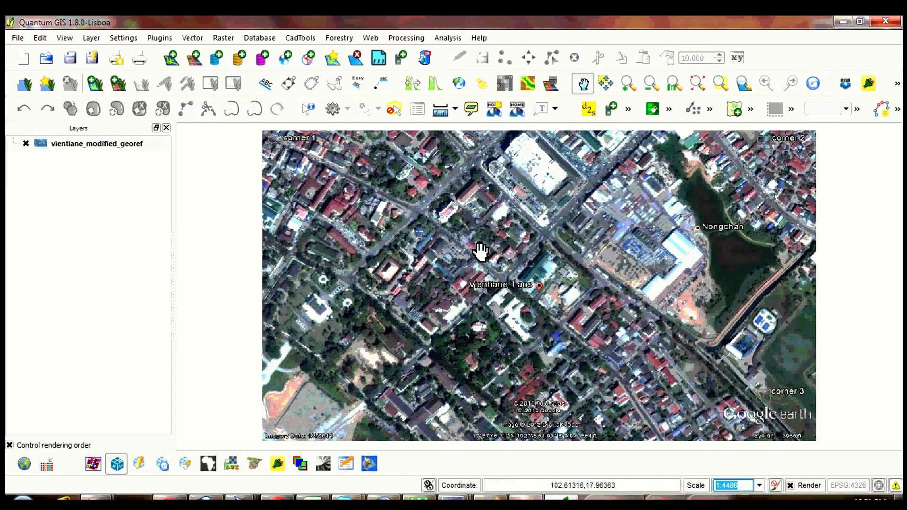
scroll(459, 225, up, 2)
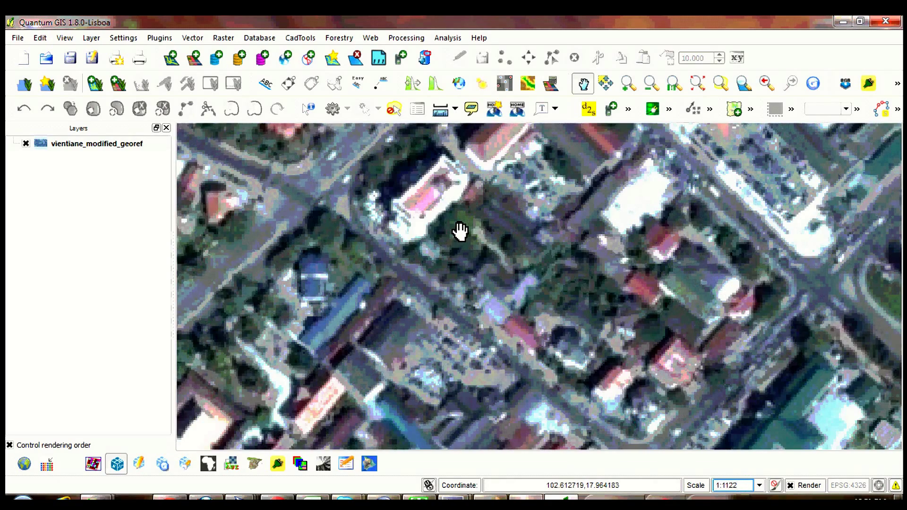
scroll(460, 232, down, 2)
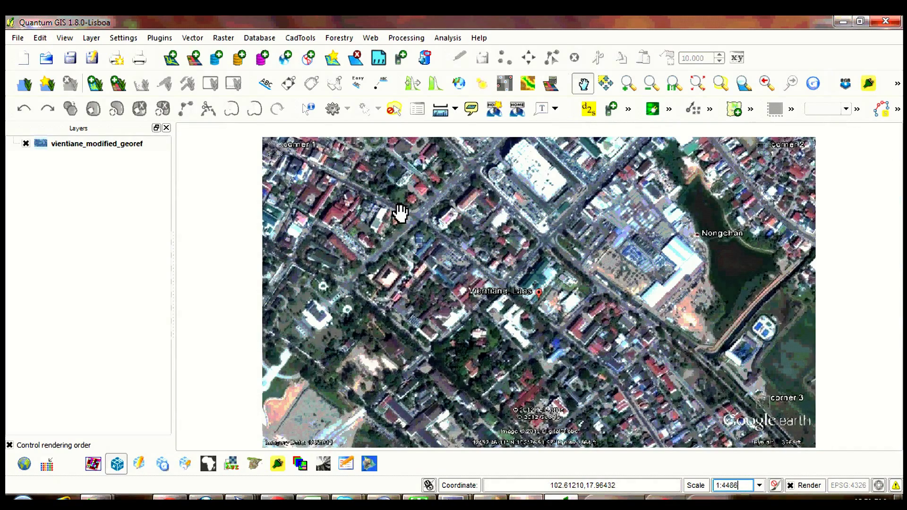
Step: Measure a line across the georeferenced Vientiane raster, reading 109.727 m
click(444, 115)
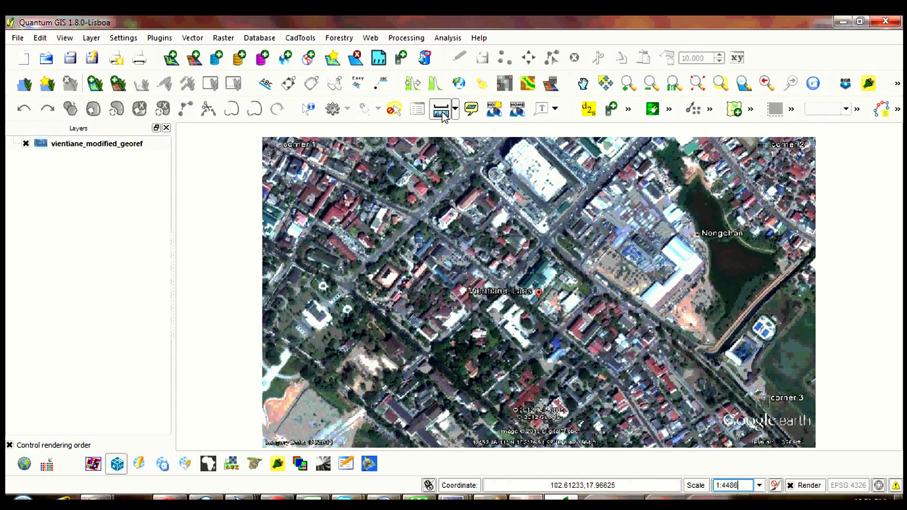
click(476, 180)
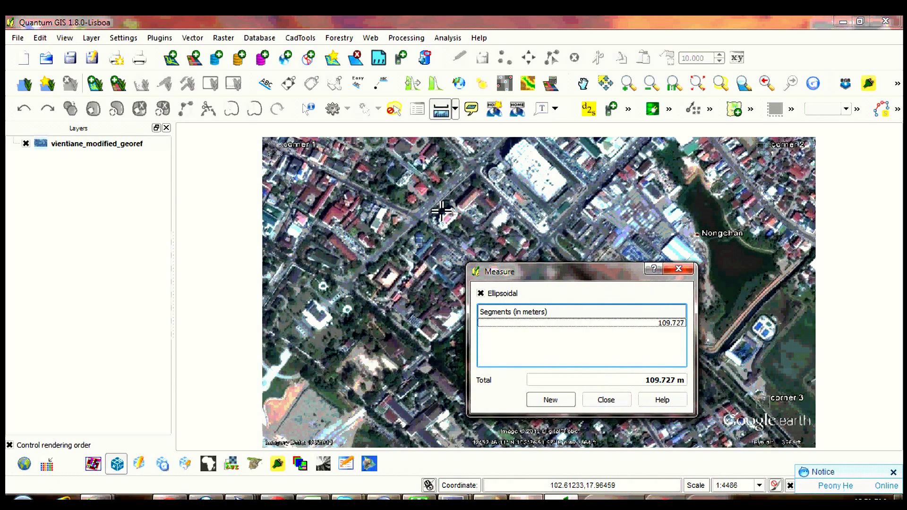